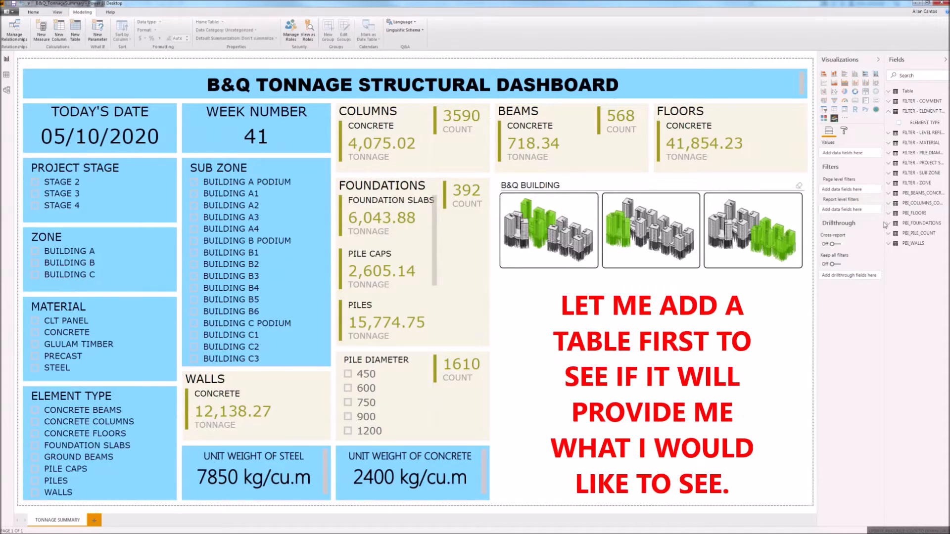
Step: Insert a table visual directly below the B&Q BUILDING images and add the ELEMENT TYPE field to its values
left_click(834, 110)
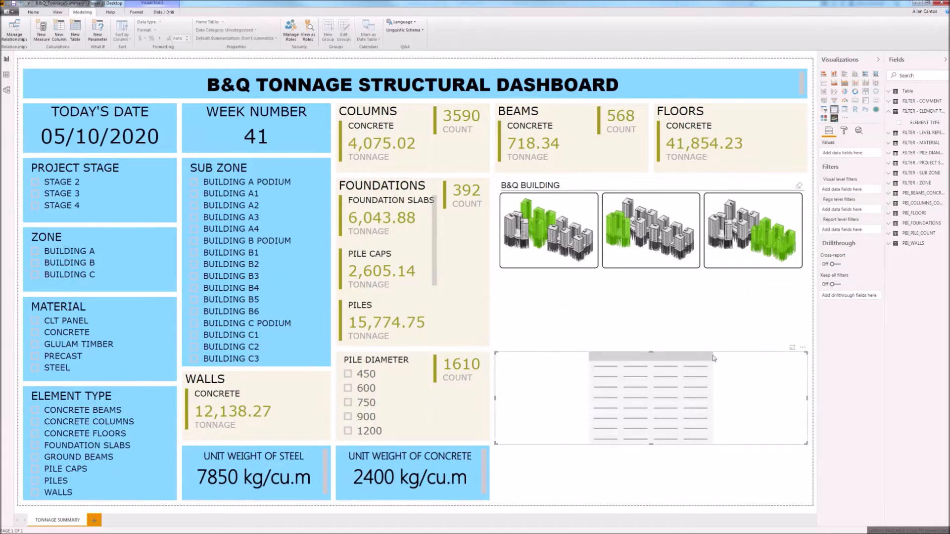
left_click_drag(699, 360, 776, 281)
left_click_drag(811, 321, 807, 321)
left_click_drag(918, 124, 852, 155)
left_click(893, 113)
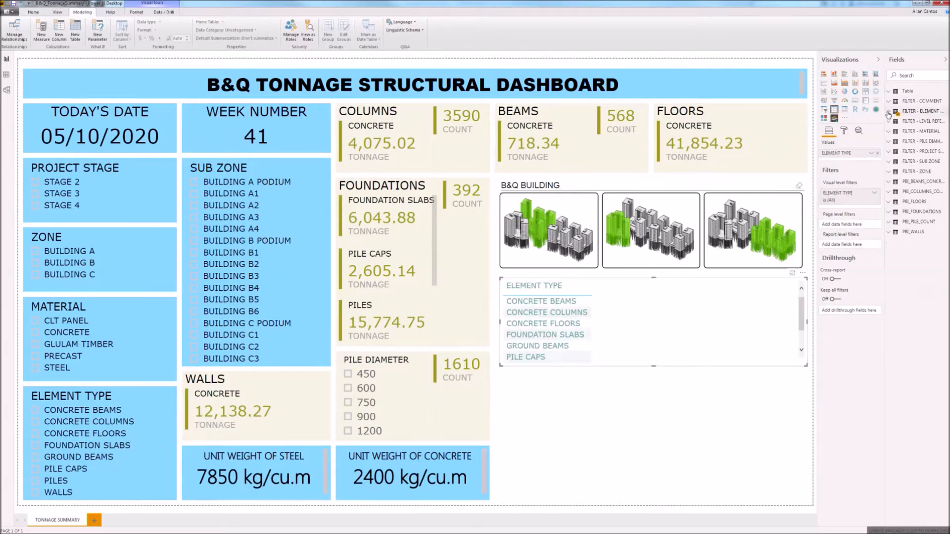
Step: Add the TONNAGE fields from the concrete beams and concrete columns tables to the table visual's values
left_click(891, 182)
left_click_drag(920, 256, 853, 158)
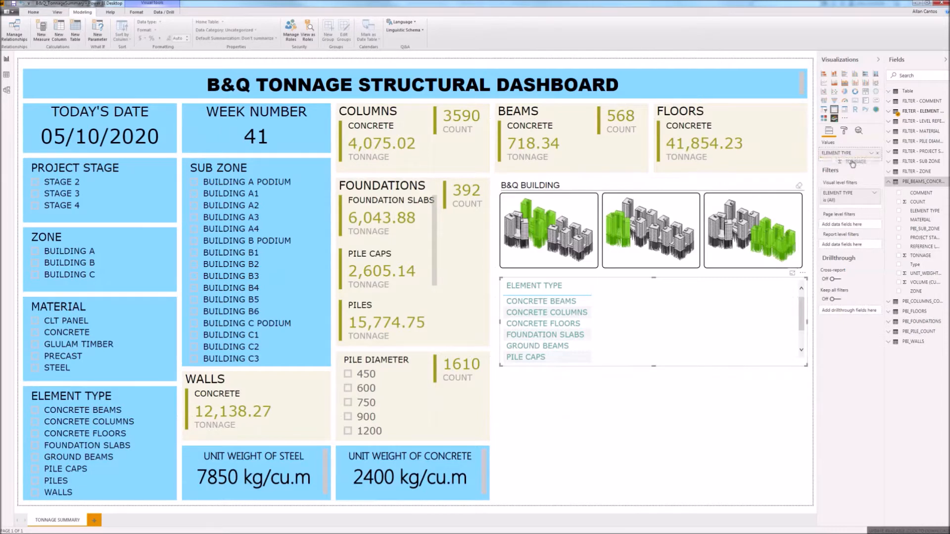
left_click(891, 181)
left_click(893, 192)
left_click_drag(918, 254, 850, 172)
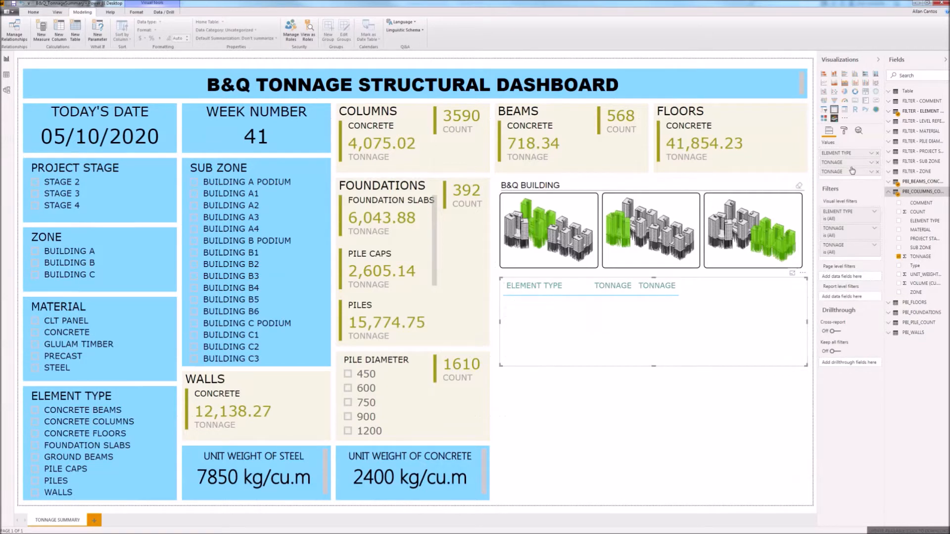
left_click(891, 193)
Step: Add the TONNAGE fields from PBI_FLOORS, PBI_FOUNDATIONS and PBI_WALLS to the table visual's values
left_click(891, 202)
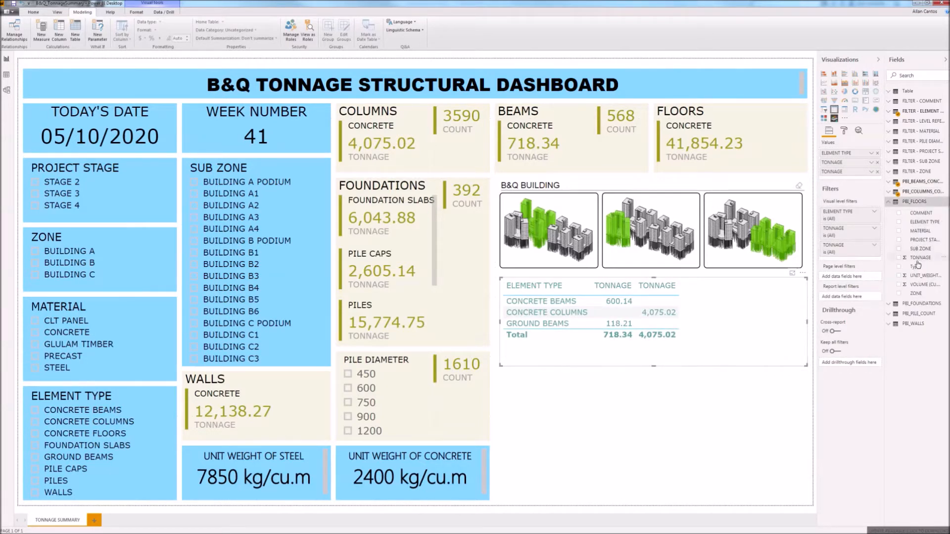
left_click_drag(920, 257, 855, 180)
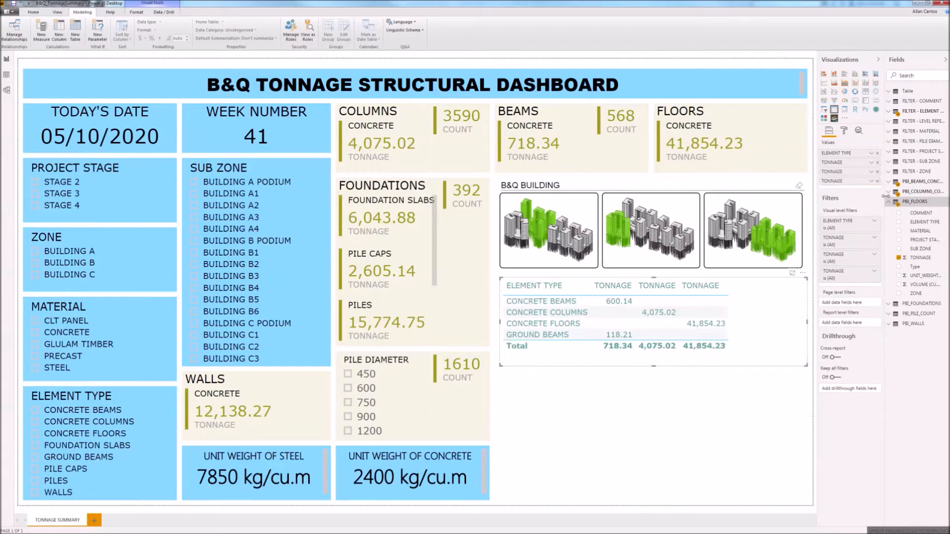
left_click(891, 202)
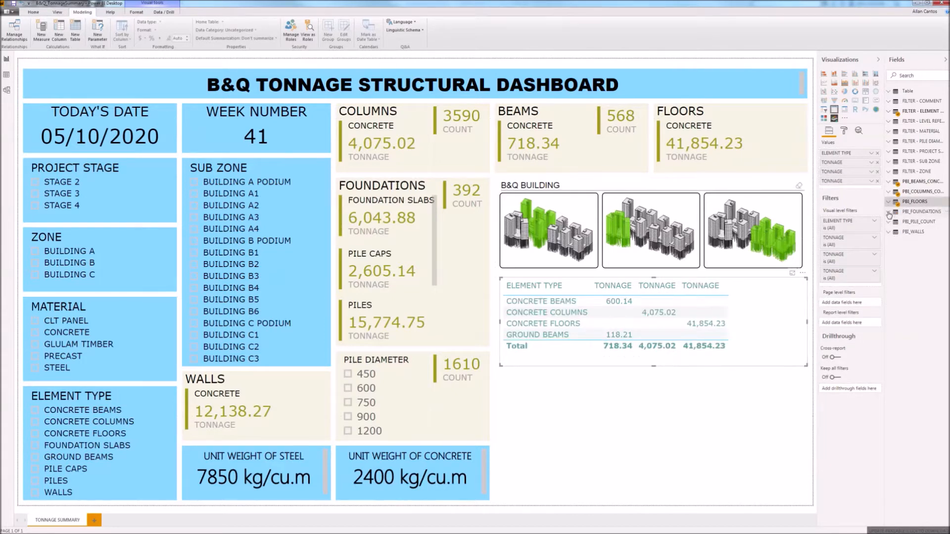
left_click(890, 215)
left_click_drag(914, 277, 857, 192)
left_click(888, 213)
left_click(890, 232)
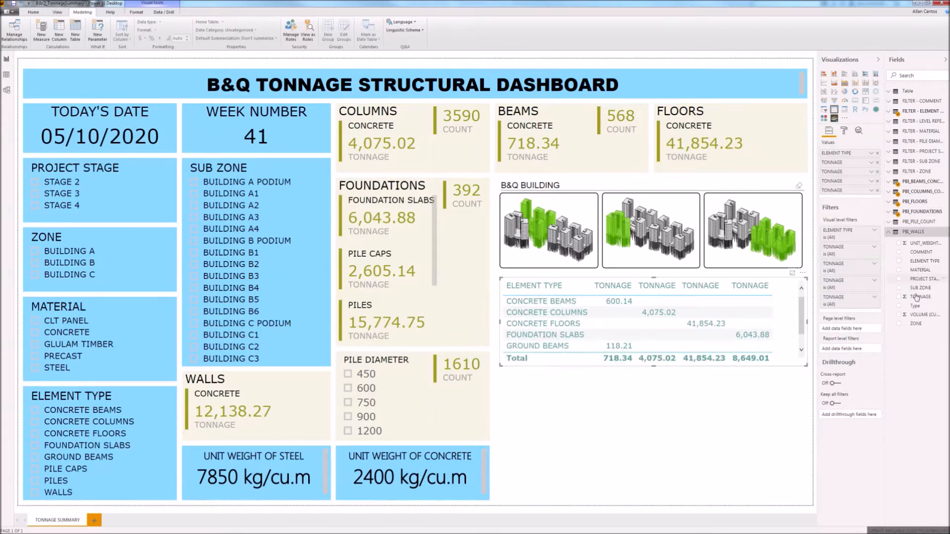
left_click_drag(913, 299, 853, 201)
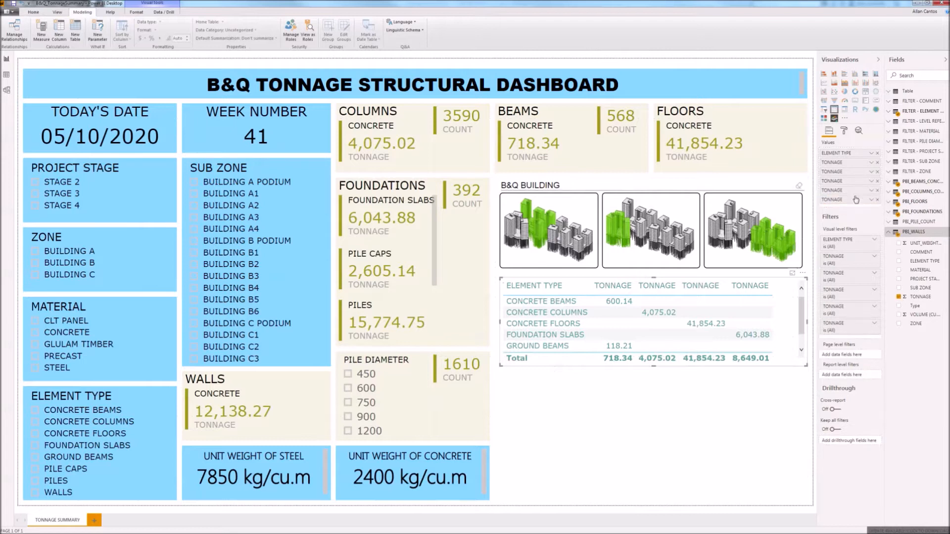
Step: Reduce the text size of the table visual's column headers, values and total row to 8 pt
left_click(844, 131)
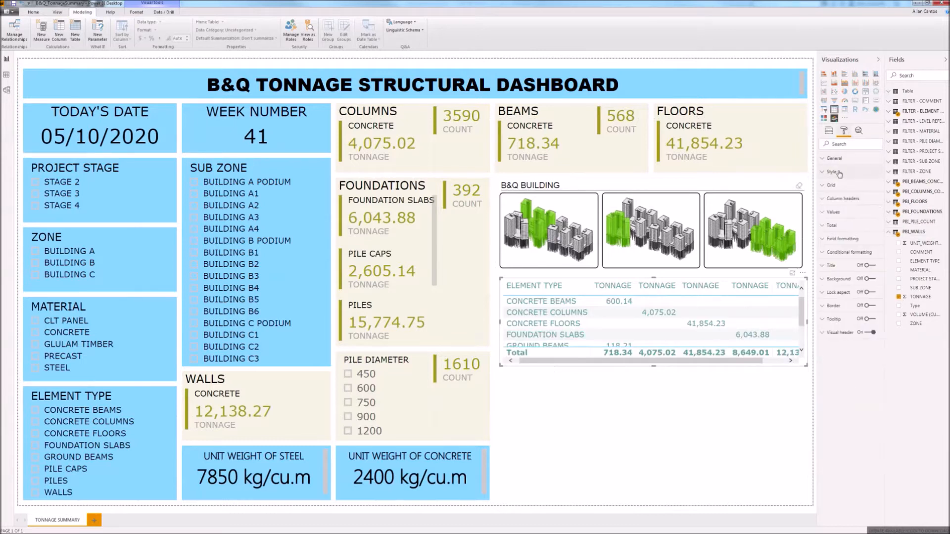
left_click(822, 200)
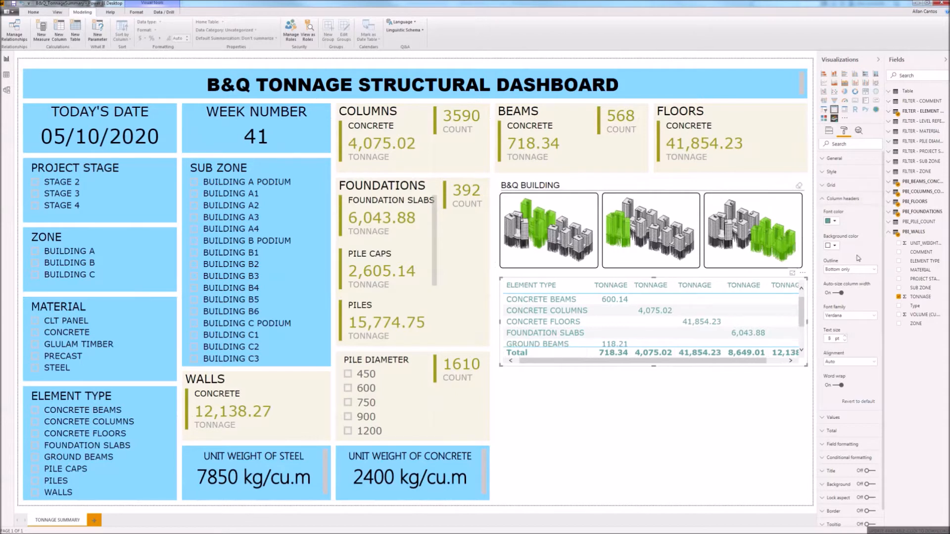
left_click(822, 199)
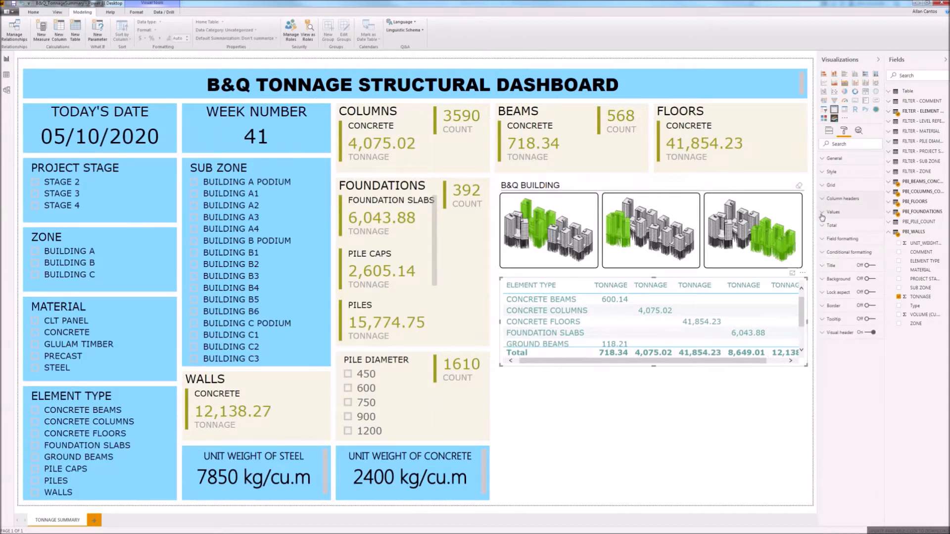
left_click(822, 211)
left_click(845, 427)
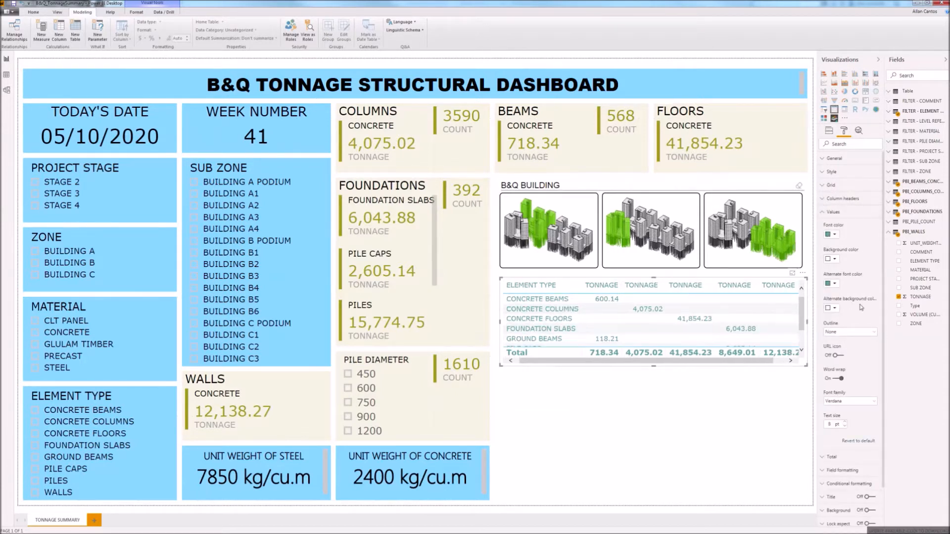
left_click(824, 213)
left_click(823, 227)
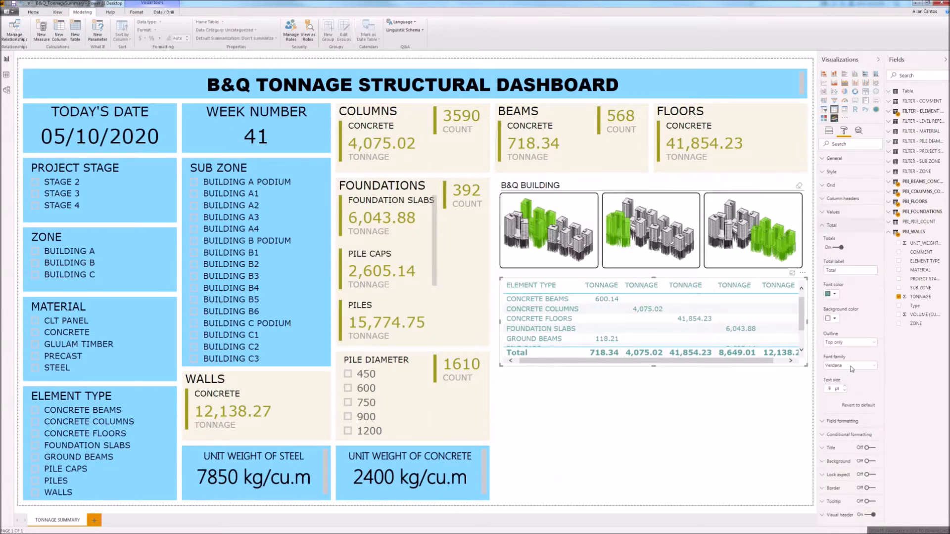
left_click(846, 392)
left_click(780, 392)
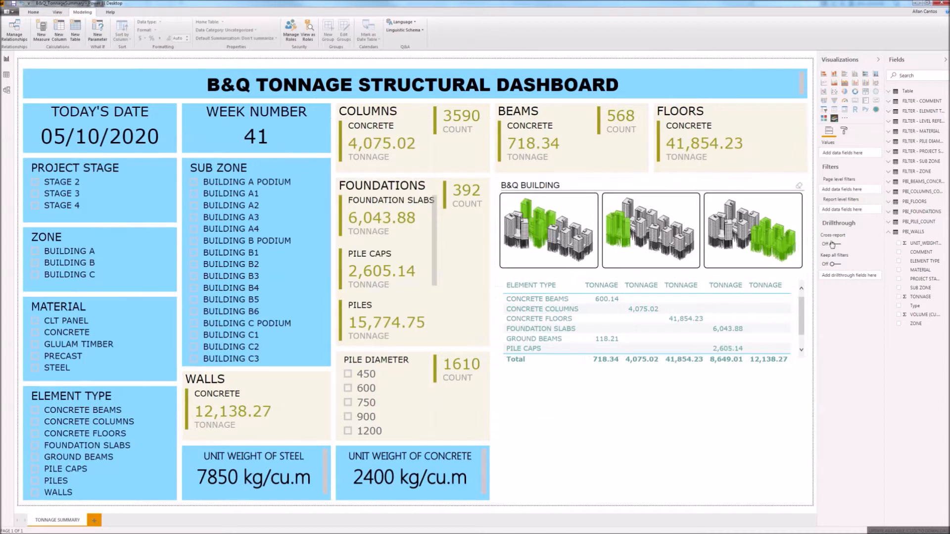
left_click(747, 281)
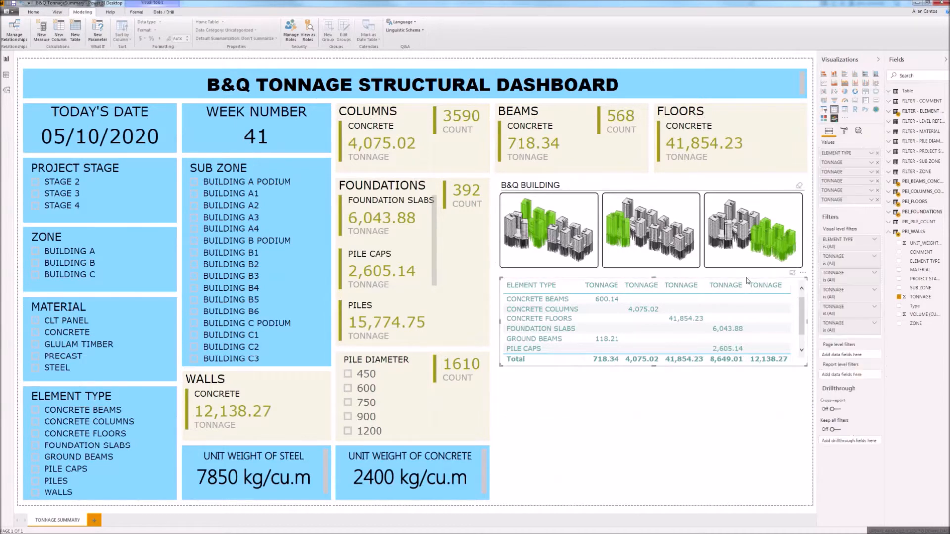
left_click(845, 131)
left_click(831, 213)
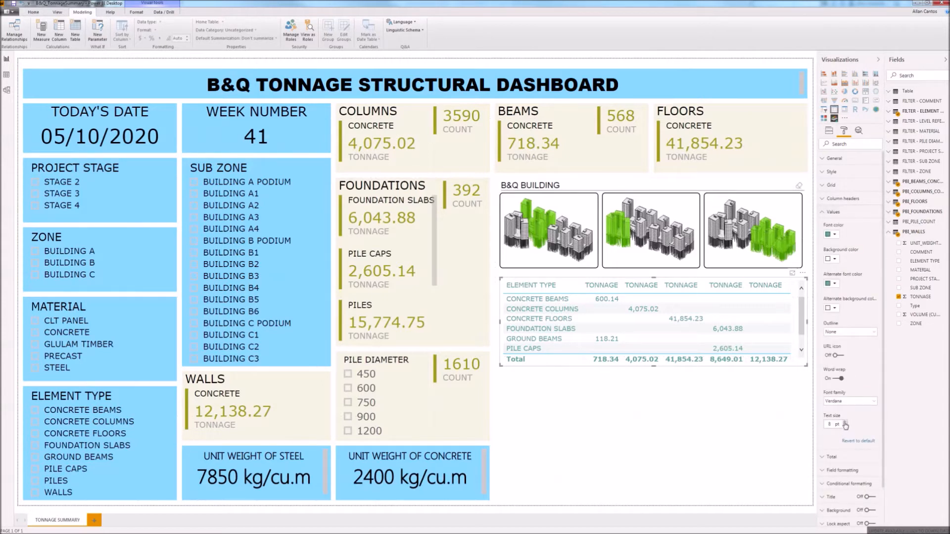
left_click(822, 213)
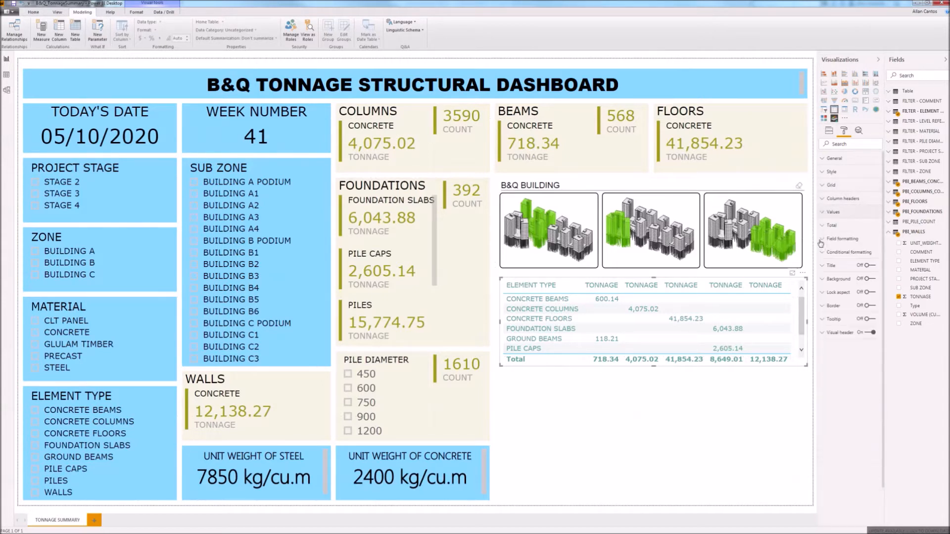
left_click(767, 410)
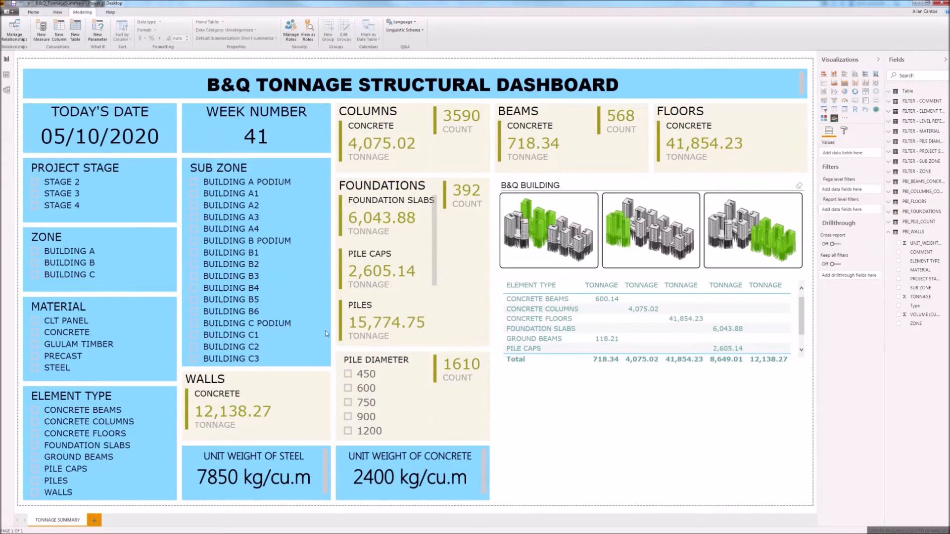
Step: Test the ZONE slicer with BUILDING A, BUILDING B and BUILDING C in turn, and clear the selection
left_click(35, 251)
left_click(35, 265)
left_click(36, 276)
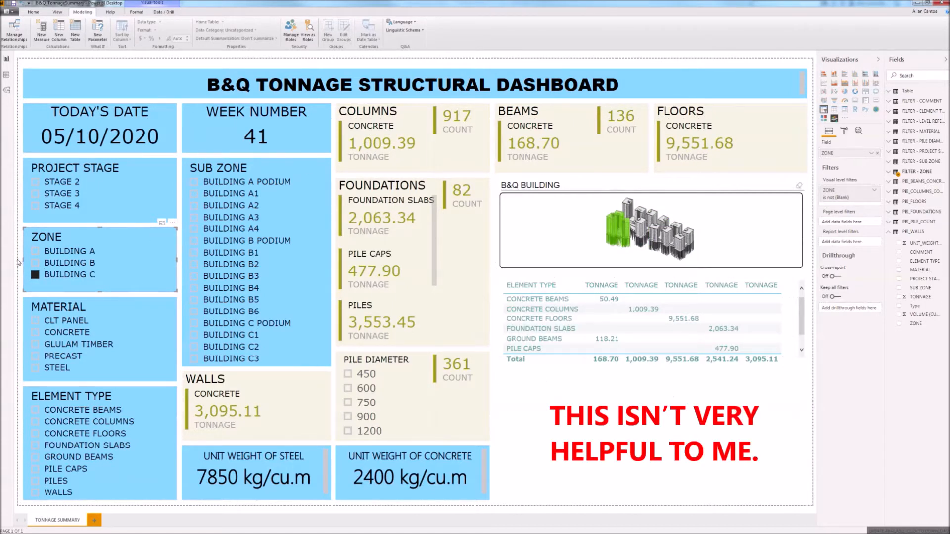
left_click(36, 275)
left_click(844, 131)
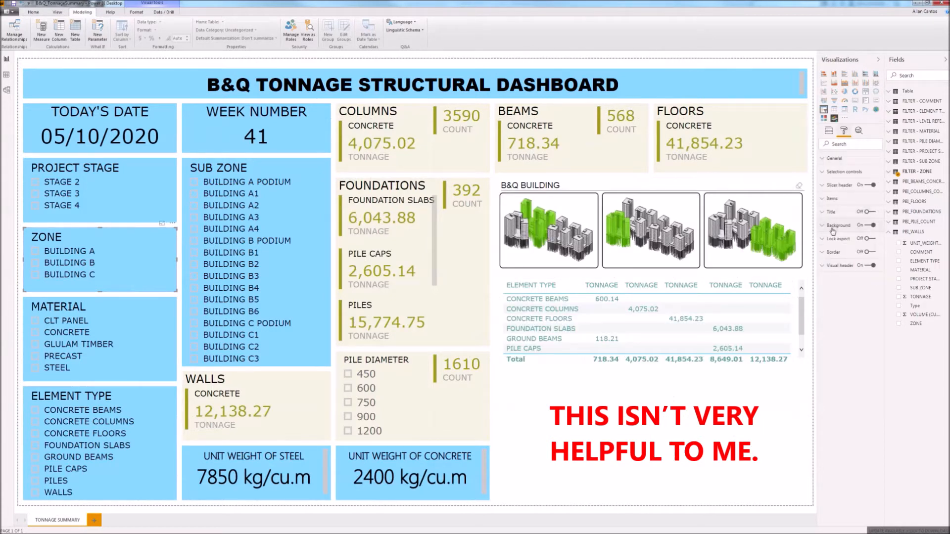
left_click(754, 281)
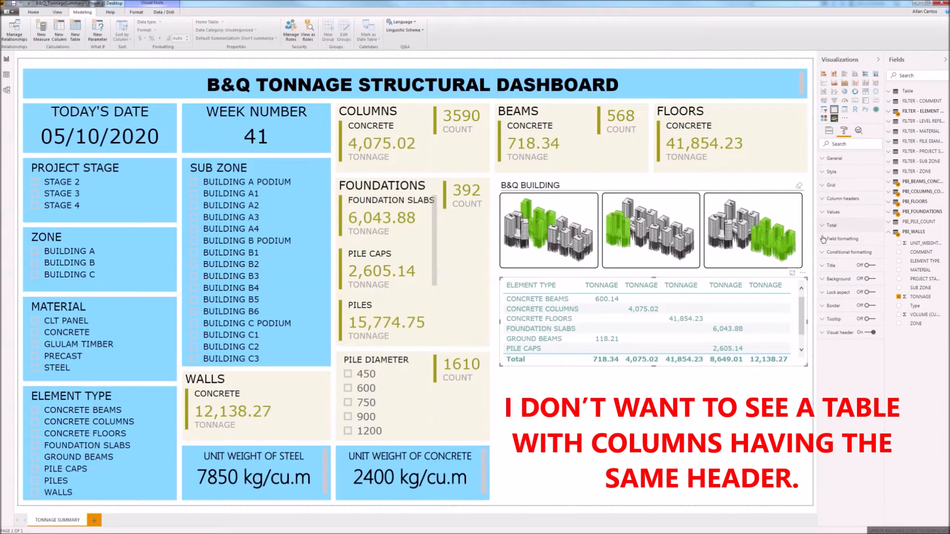
left_click(823, 199)
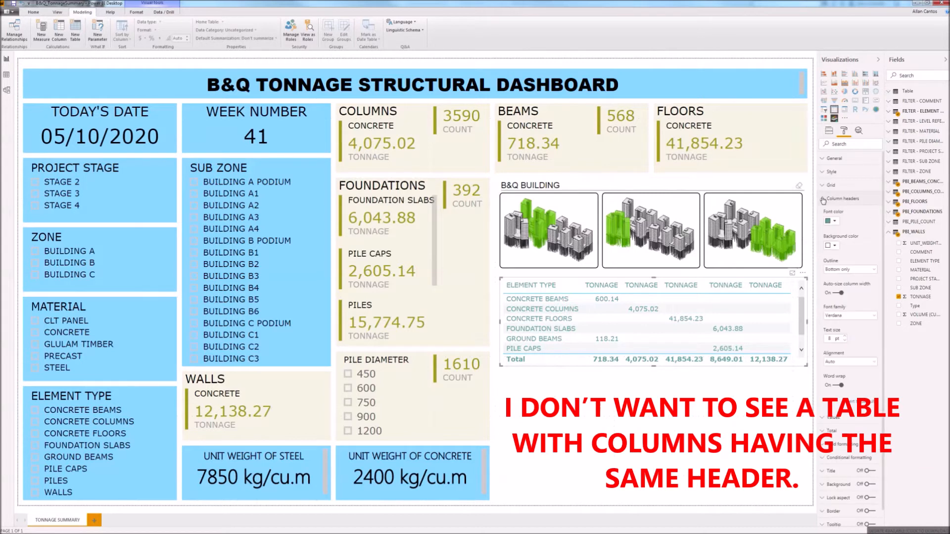
left_click(747, 418)
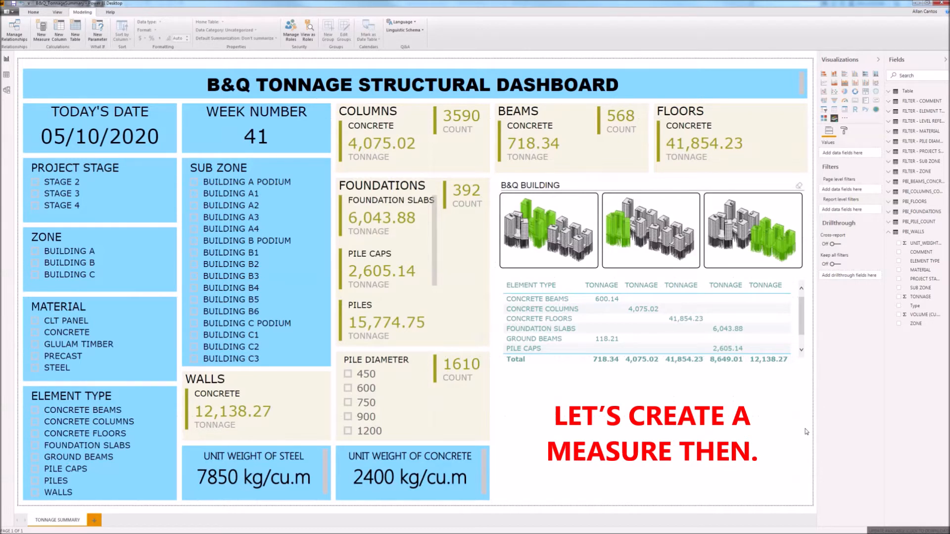
Step: Create a new measure in the data table named Table and name it TOTAL TONNAGE
left_click(889, 233)
left_click(947, 94)
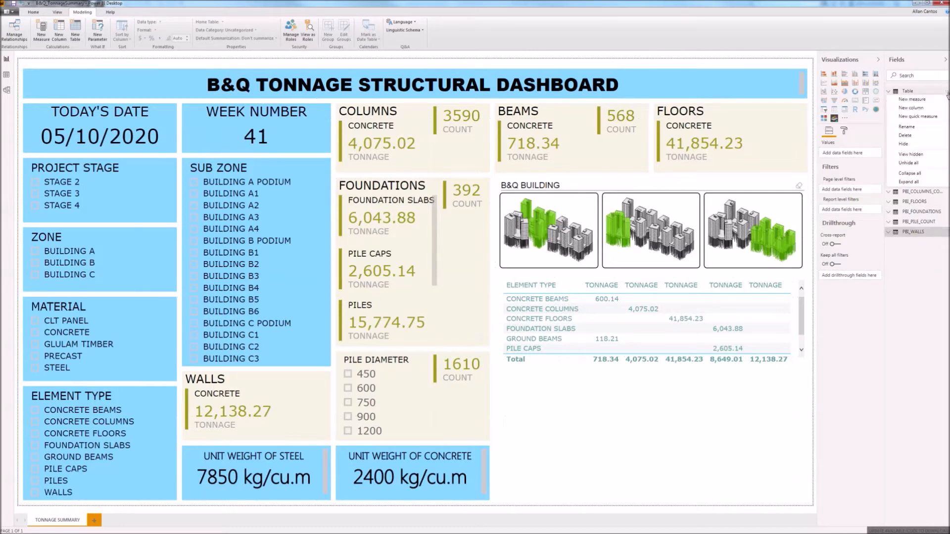
left_click(886, 91)
left_click(888, 91)
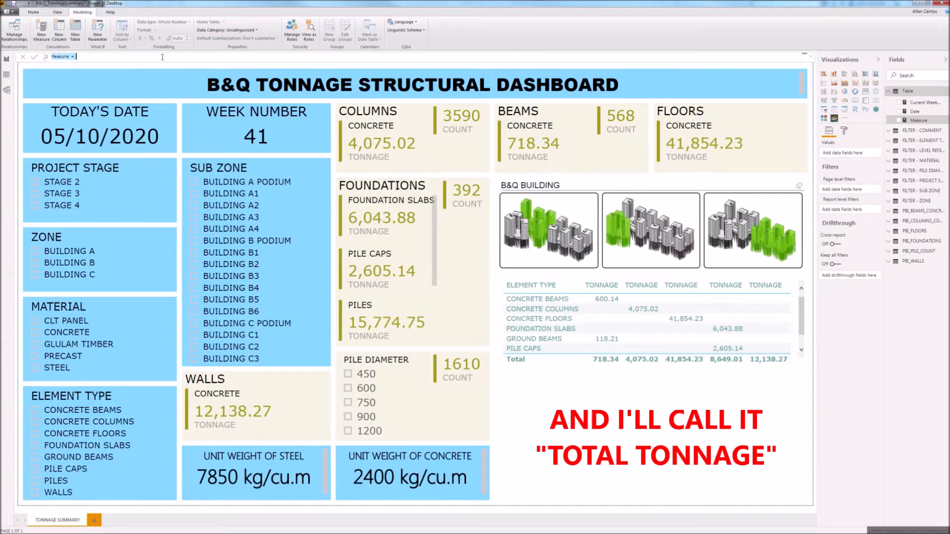
type("To")
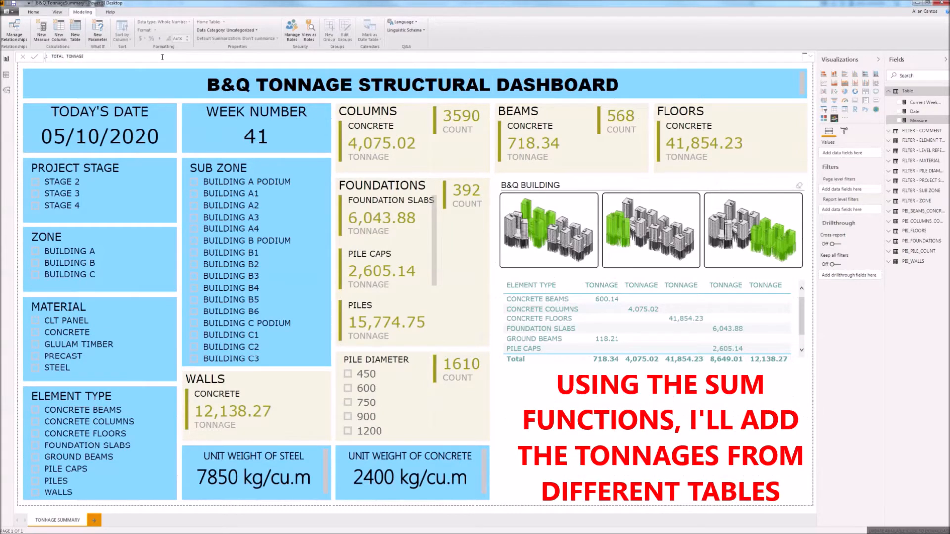
Step: Begin the TOTAL TONNAGE formula with an opening parenthesis and SUM(PBI_BEAMS_CONCRETE[TONNAGE])
type("SUM")
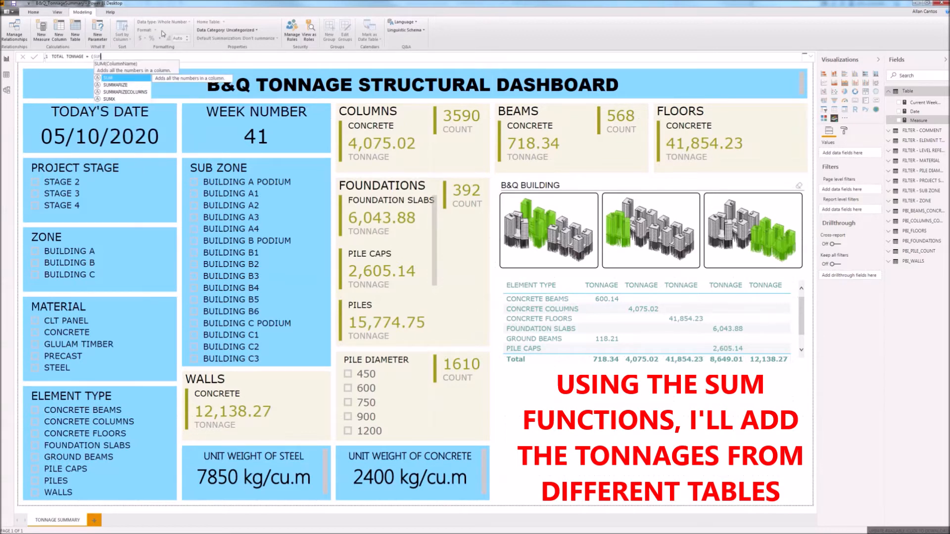
left_click(111, 79)
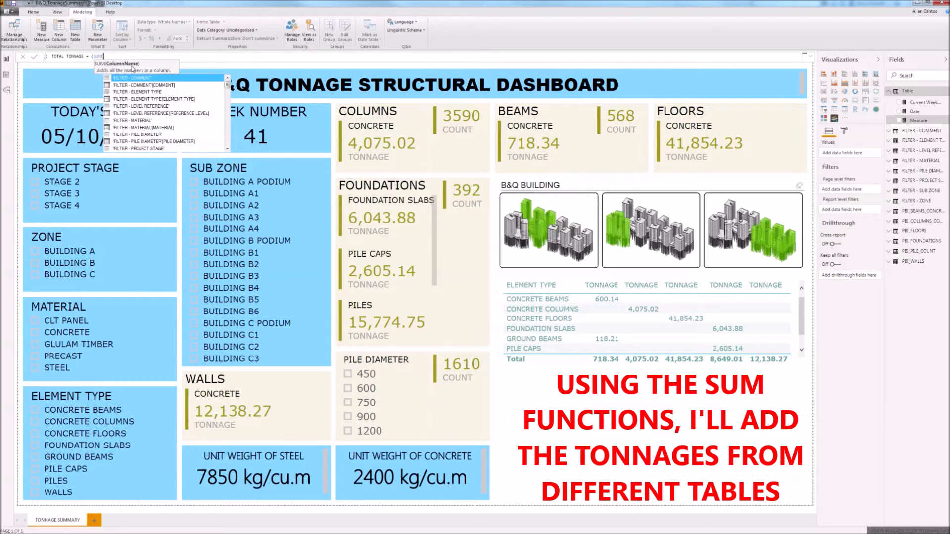
type("TONNAGE")
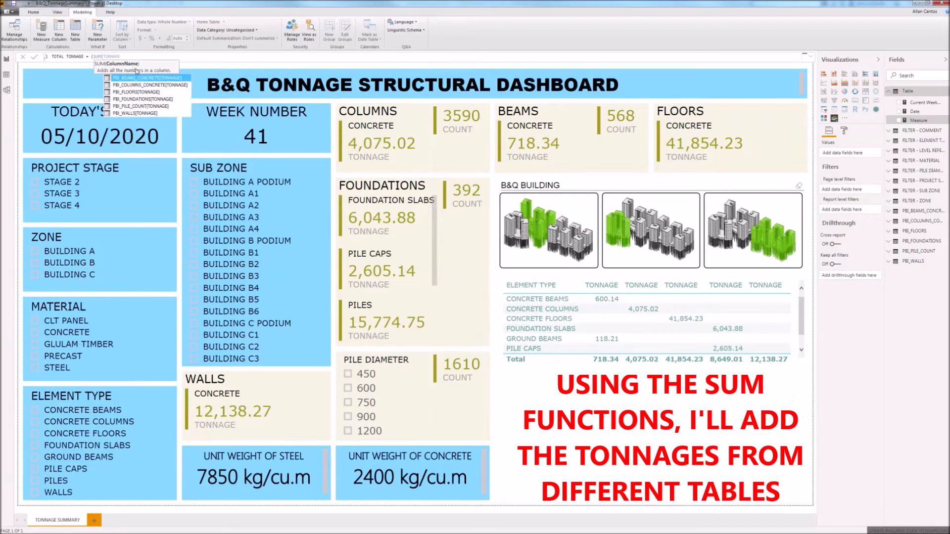
left_click(147, 80)
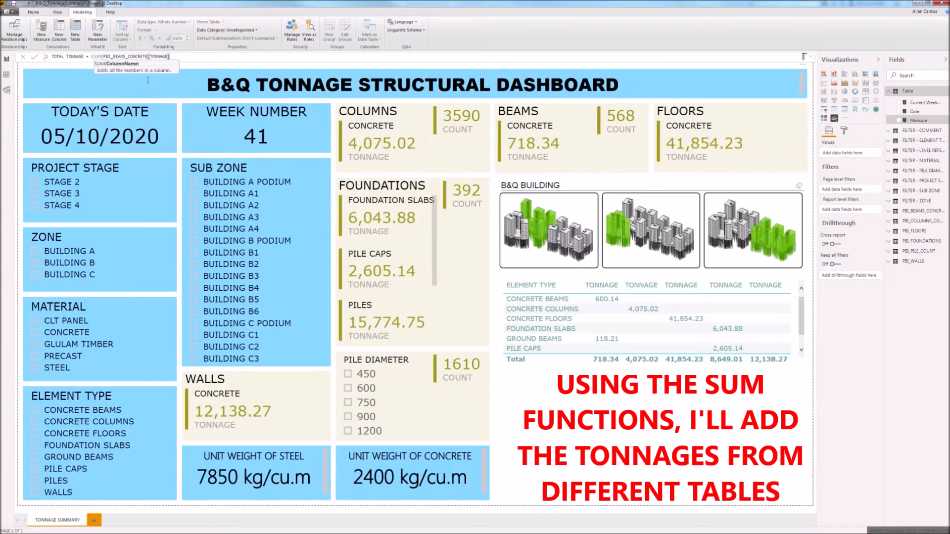
type(")")
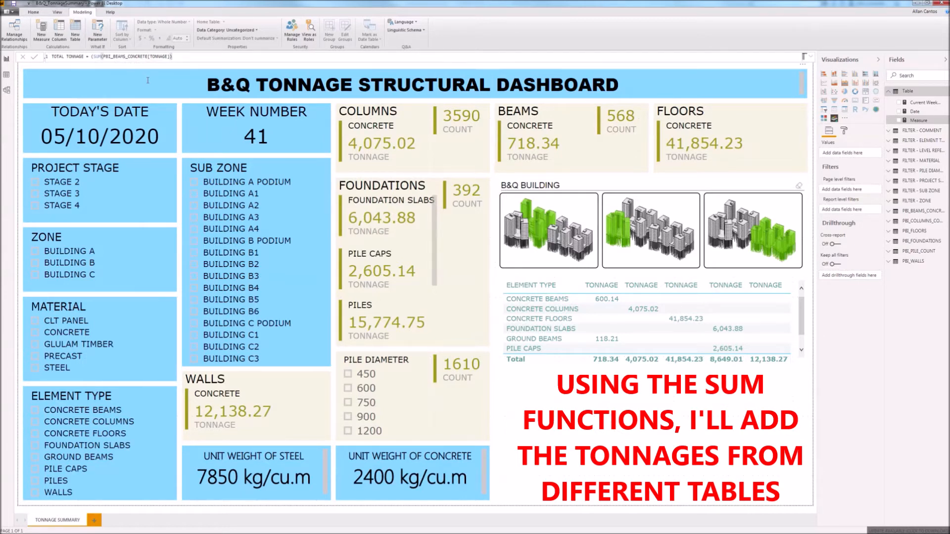
Step: Extend the TOTAL TONNAGE formula by adding SUM(PBI_COLUMNS_CONCRETE[TONNAGE]) and SUM(PBI_FLOORS[TONNAGE])
type("+ SUM(")
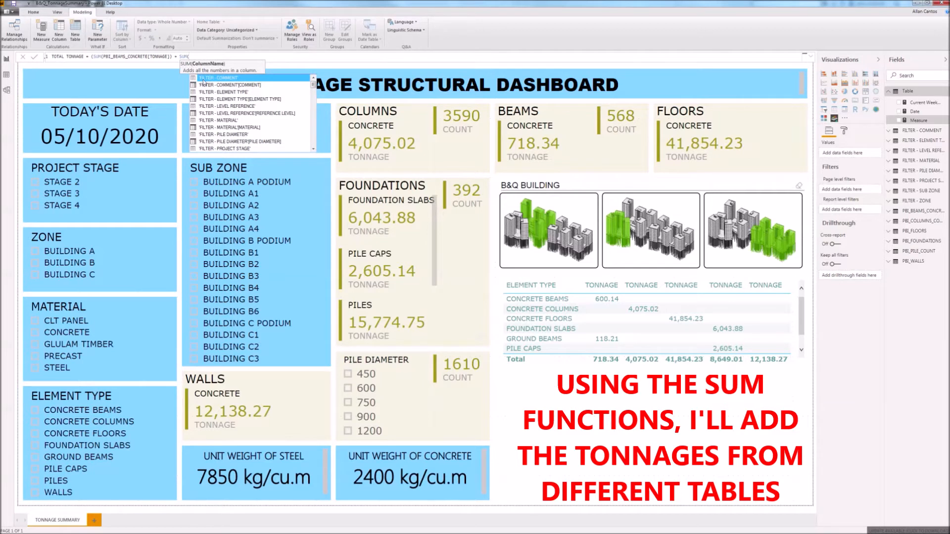
type("TONNAGE")
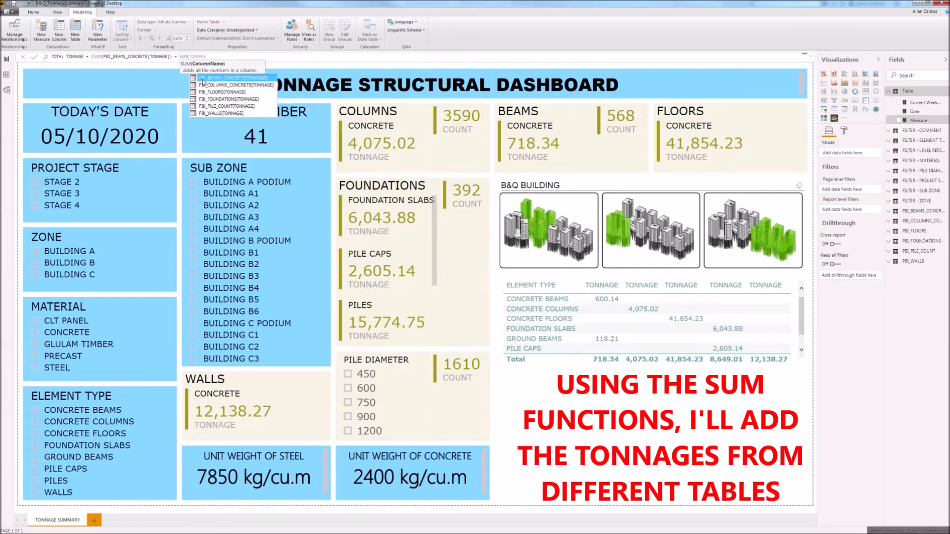
double_click(240, 85)
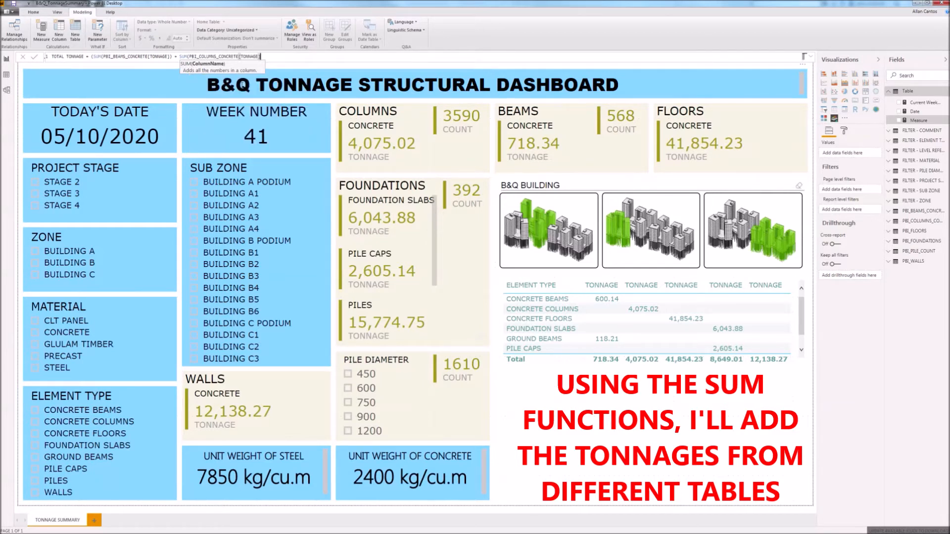
type(") + SUM")
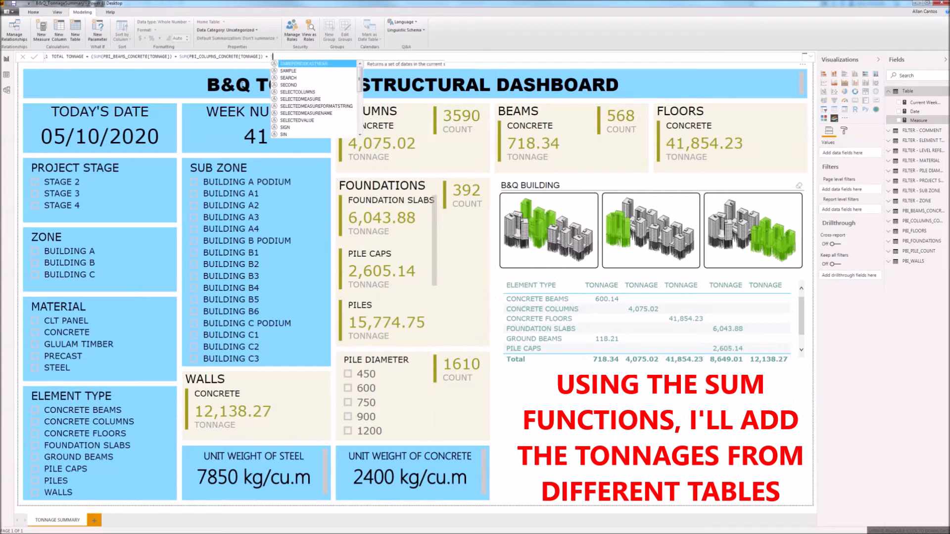
type("(")
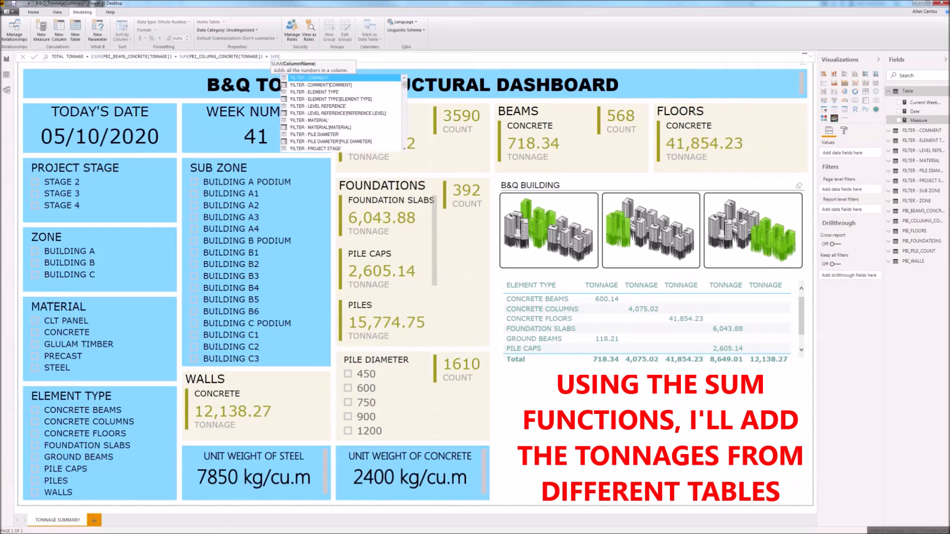
type("TONNAGE")
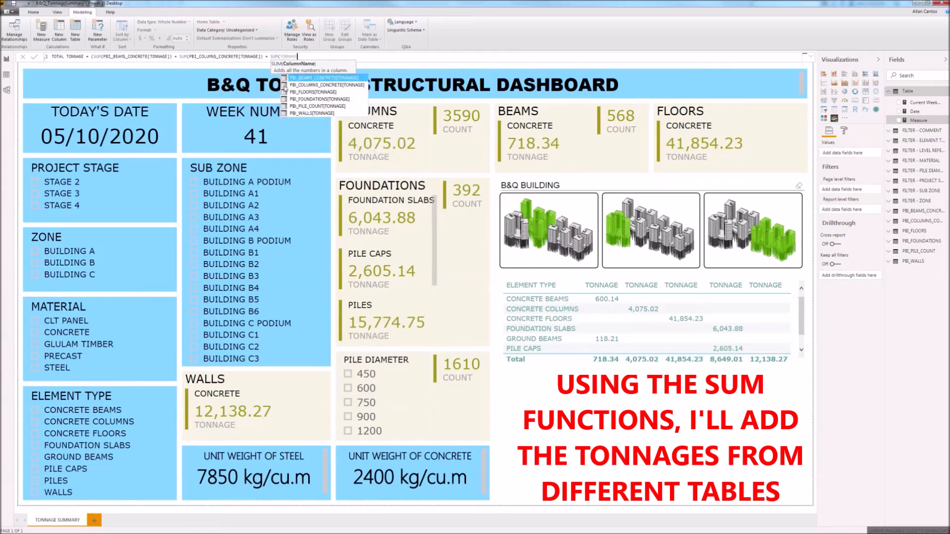
double_click(315, 92)
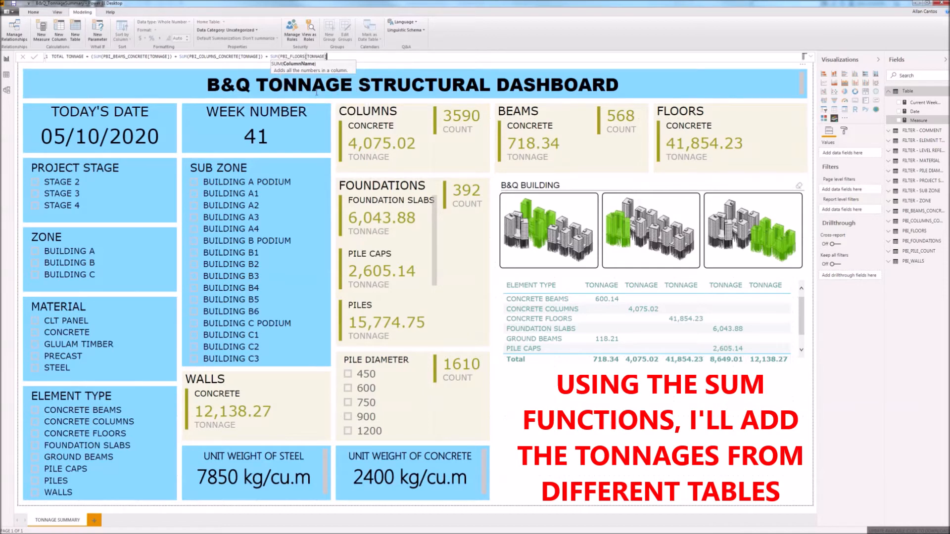
Step: Add SUM(PBI_FOUNDATIONS[TONNAGE]) and SUM(PBI_PILE_COUNT[TONNAGE]) to the TOTAL TONNAGE formula
type(") + SUM")
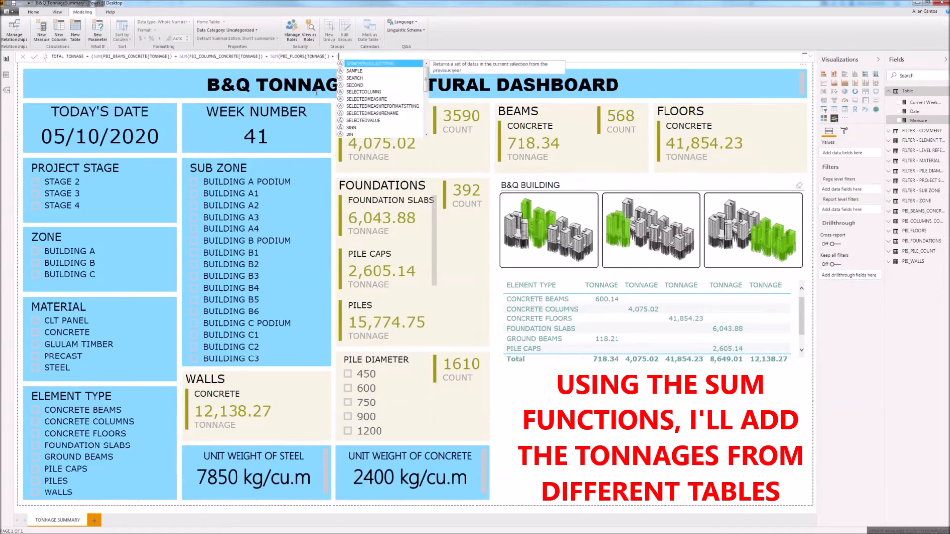
type("(")
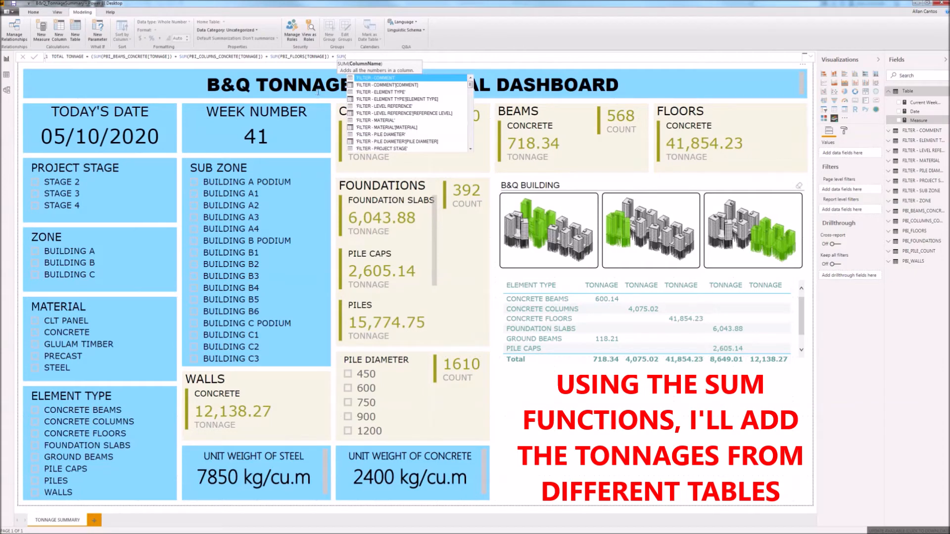
type("TONNAGE")
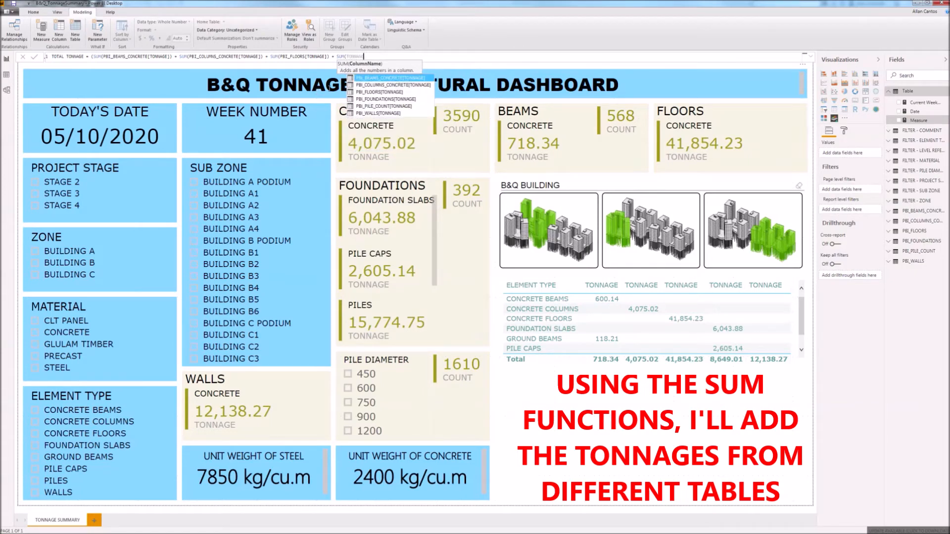
left_click(370, 100)
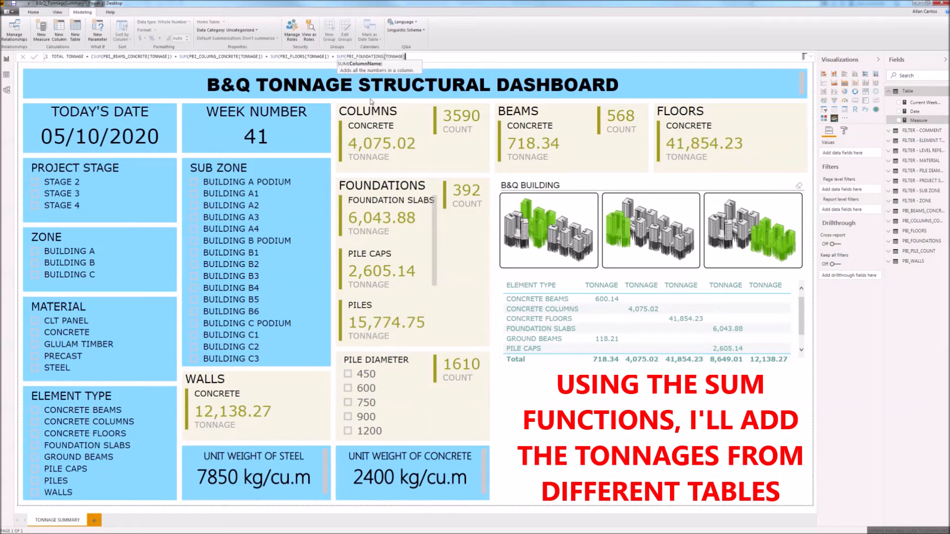
type(")")
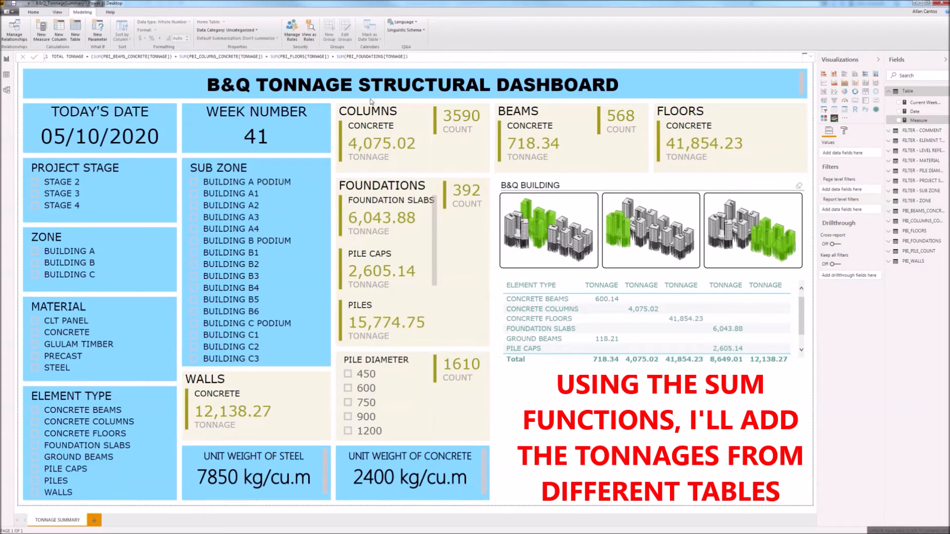
type(" + SUM(TONNAGE")
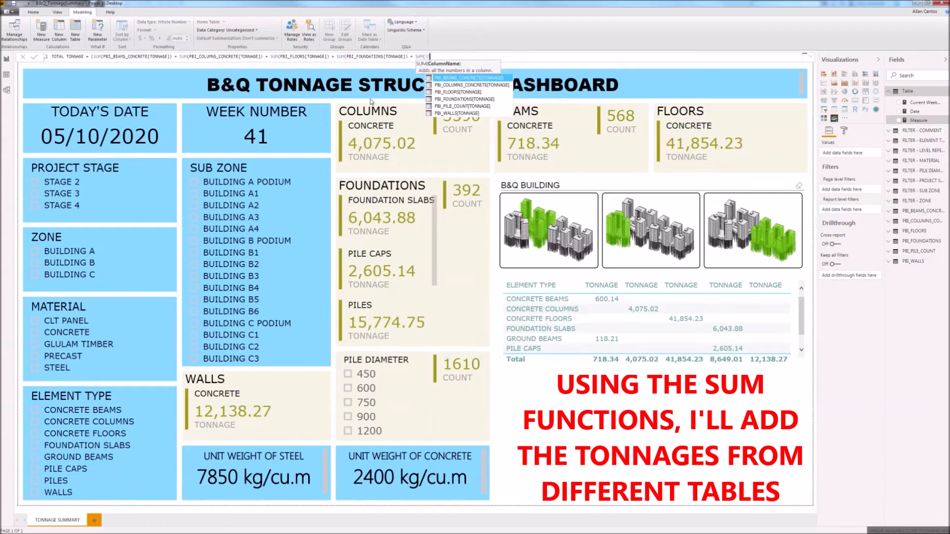
left_click(454, 107)
type(")")
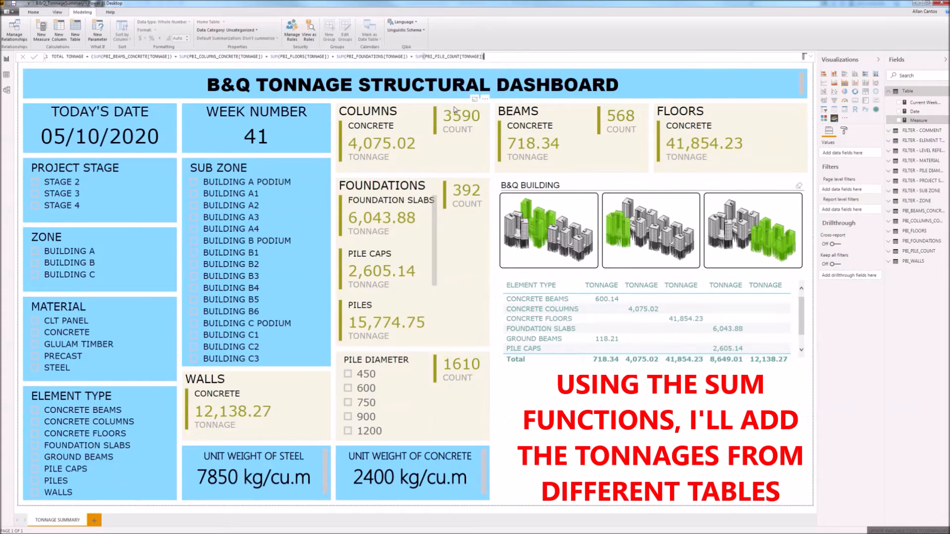
Step: Complete the TOTAL TONNAGE formula with SUM(PBI_WALLS[TONNAGE]) and a closing parenthesis, and commit the measure
type(" + SUM(T")
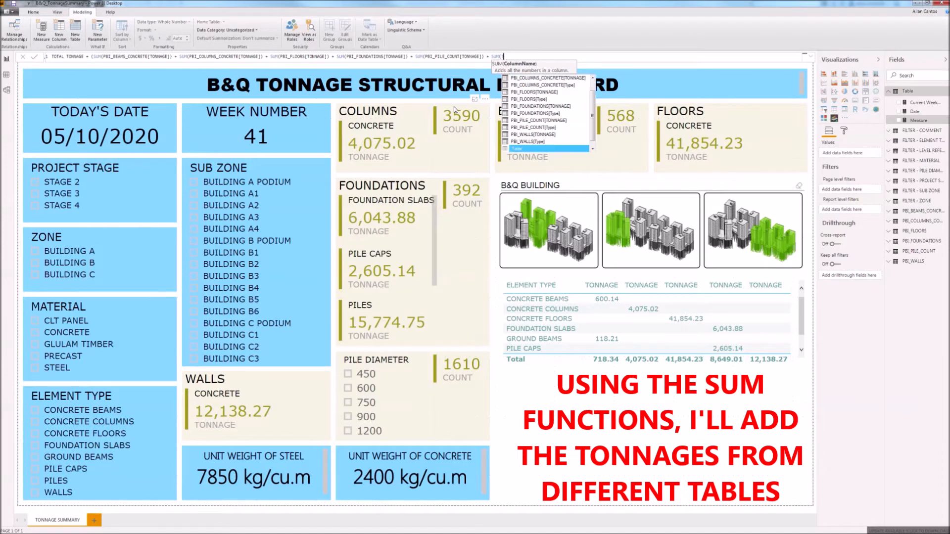
type("ONNAGE")
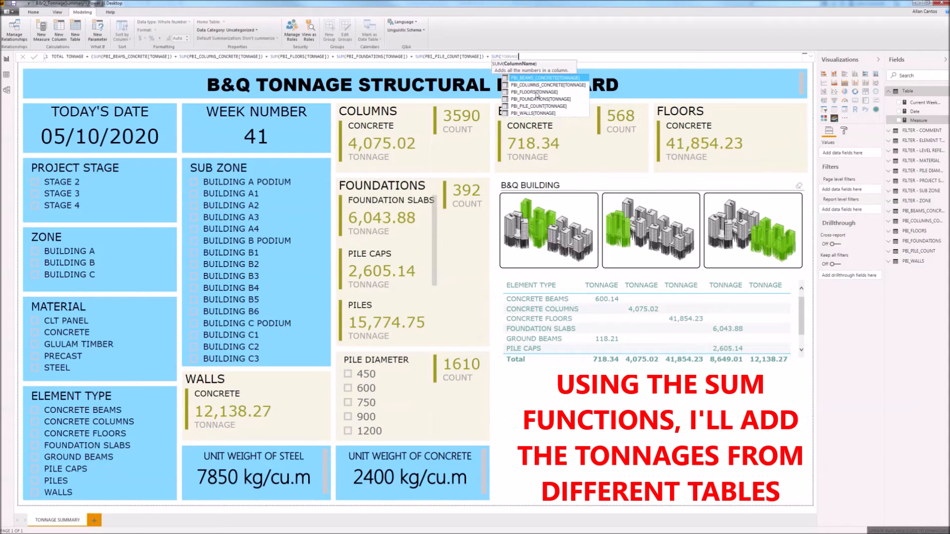
double_click(534, 113)
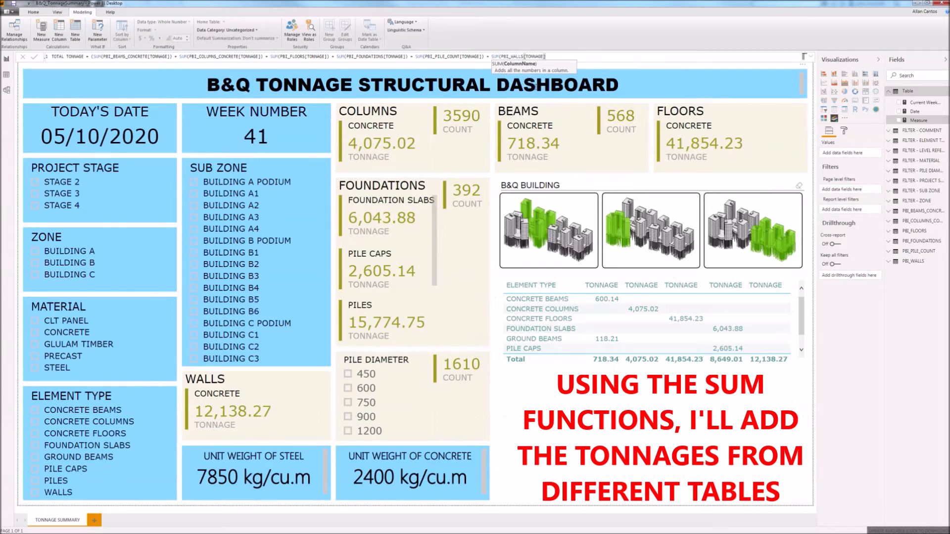
type("))")
key("Return")
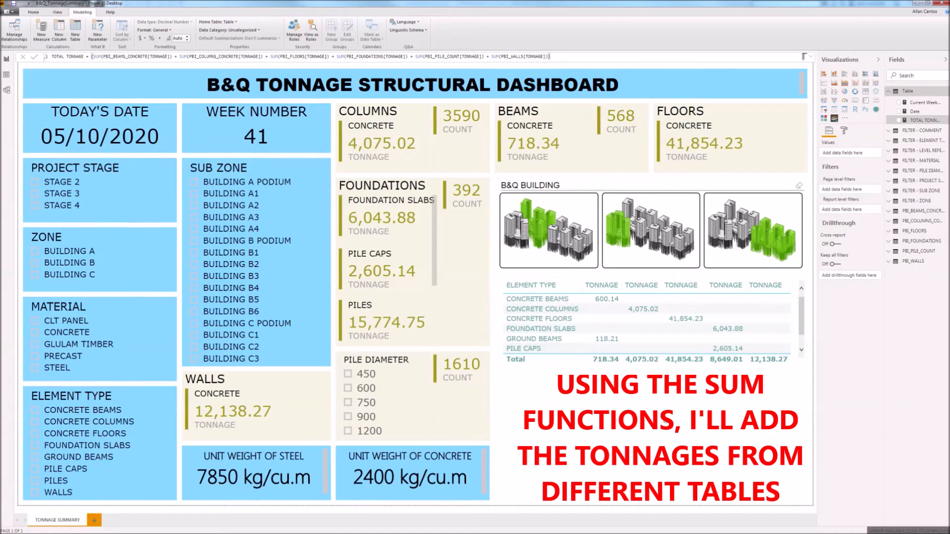
Step: Replace the five TONNAGE columns of the element type table with the TOTAL TONNAGE measure
left_click(660, 282)
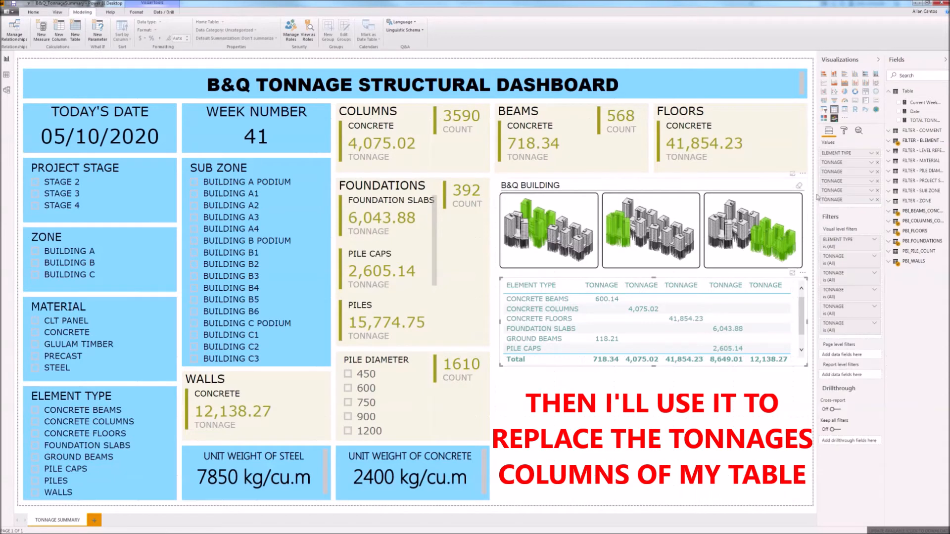
left_click(878, 200)
left_click(878, 190)
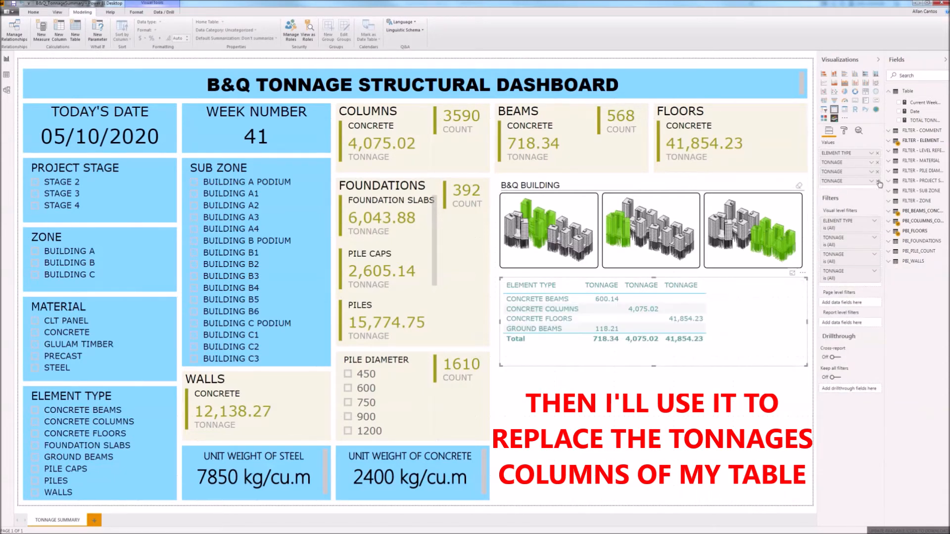
left_click(878, 181)
left_click(878, 172)
left_click(878, 163)
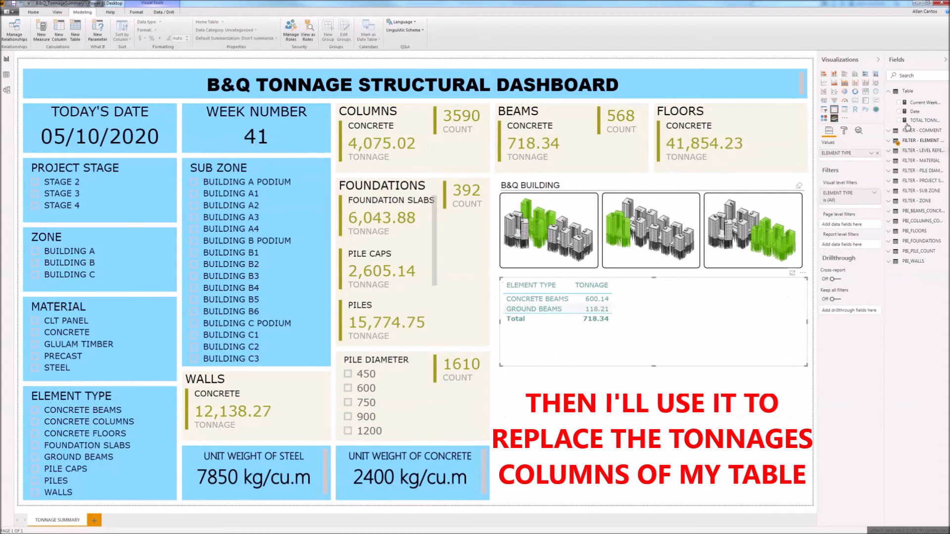
left_click(920, 123)
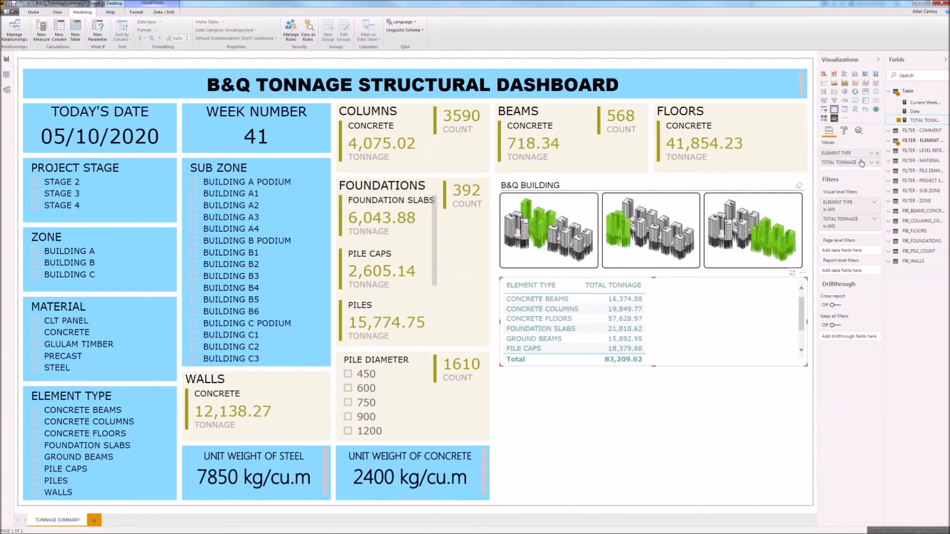
Step: Resize the element type table so it is just wide enough for its two columns and tall enough for all rows
left_click_drag(807, 323, 658, 323)
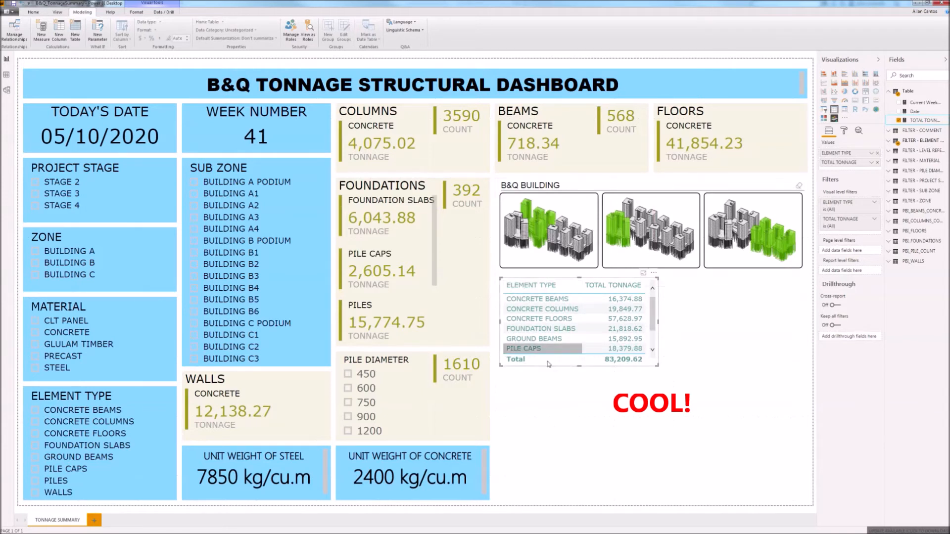
left_click_drag(579, 366, 578, 390)
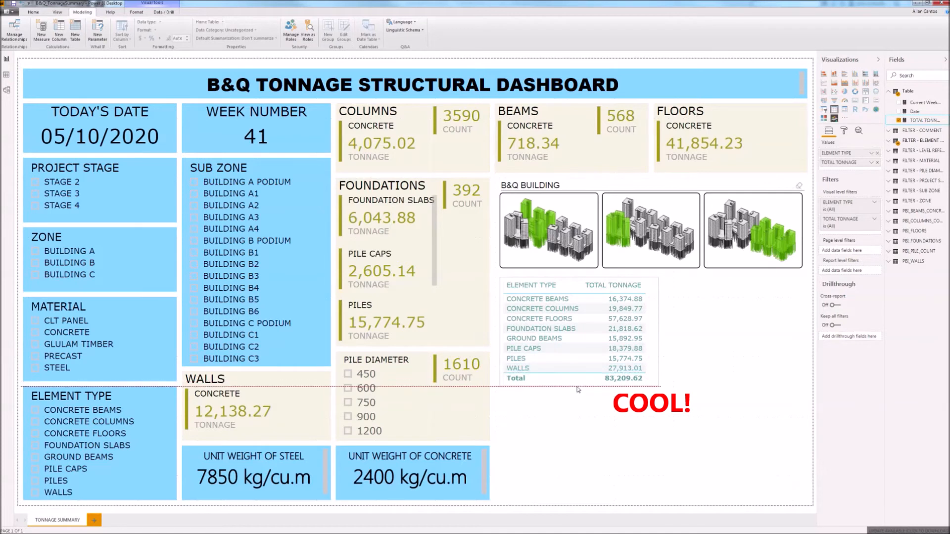
left_click_drag(659, 333, 653, 335)
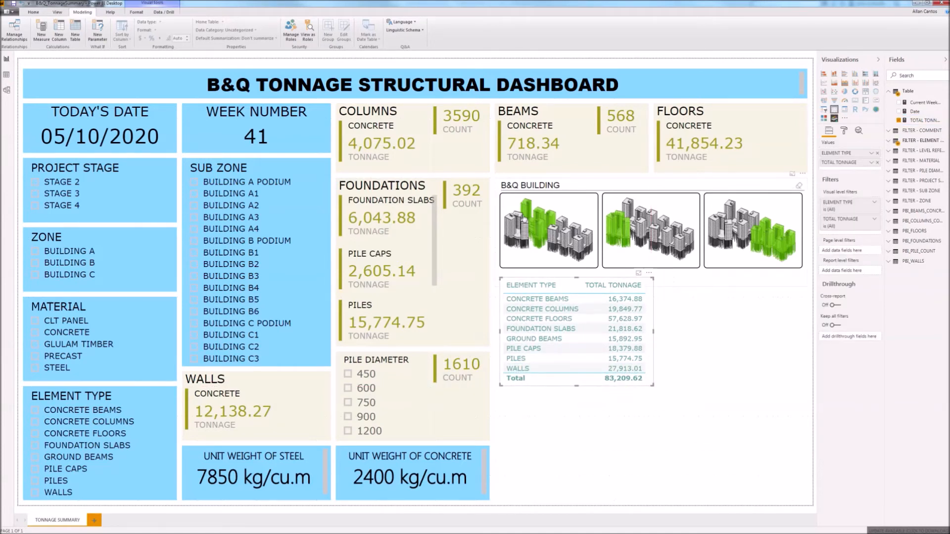
Step: Narrow the B&Q BUILDING image slicer to the FLOORS card's width and move the element type table beside it, under the BEAMS card
left_click(513, 226)
left_click_drag(500, 233, 650, 240)
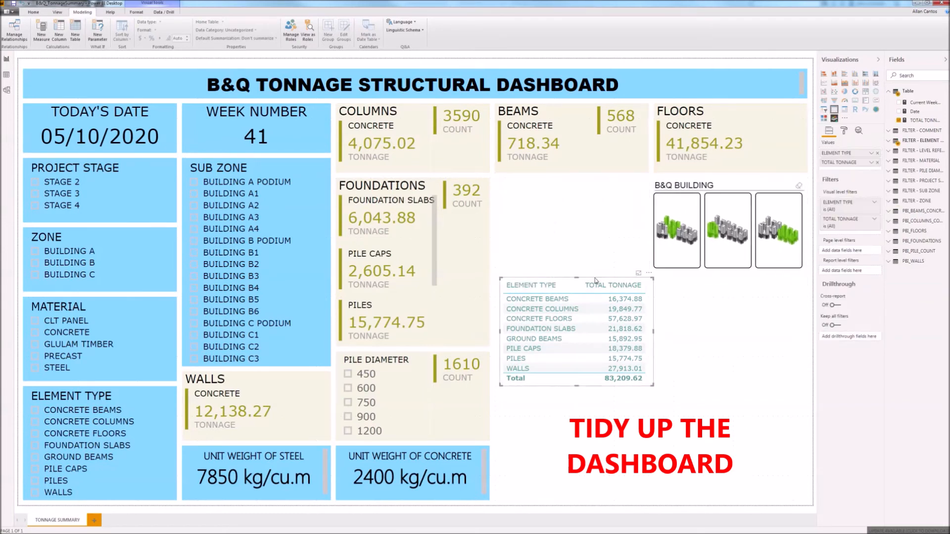
left_click(630, 278)
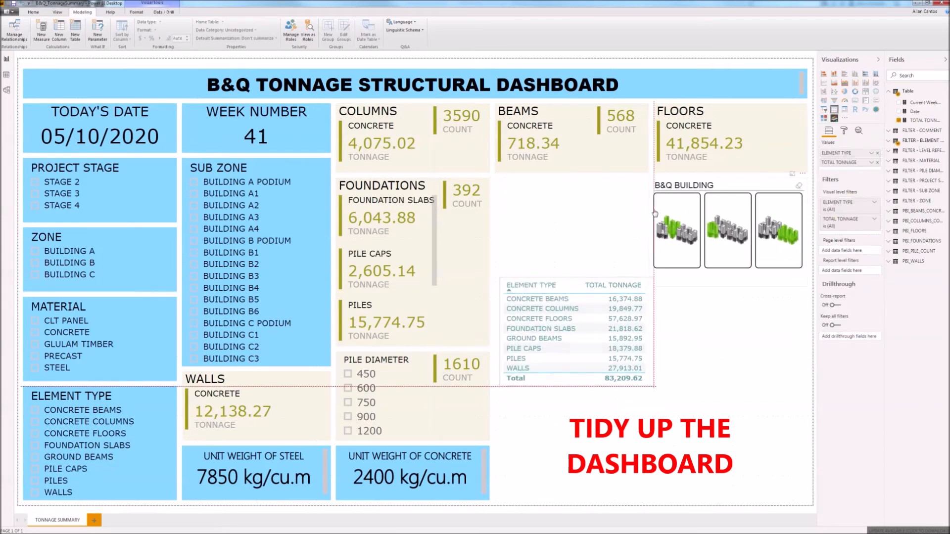
left_click_drag(625, 334, 631, 269)
left_click_drag(653, 214, 644, 184)
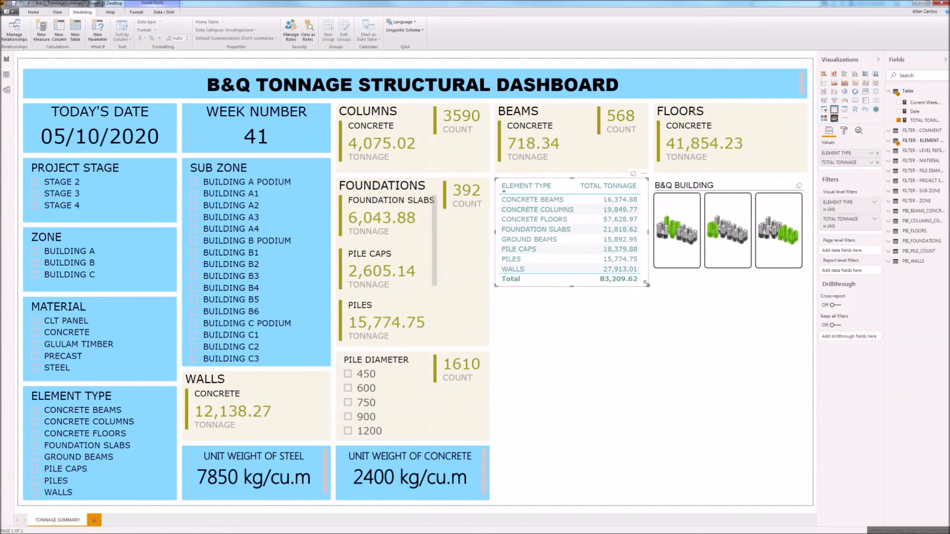
left_click(697, 308)
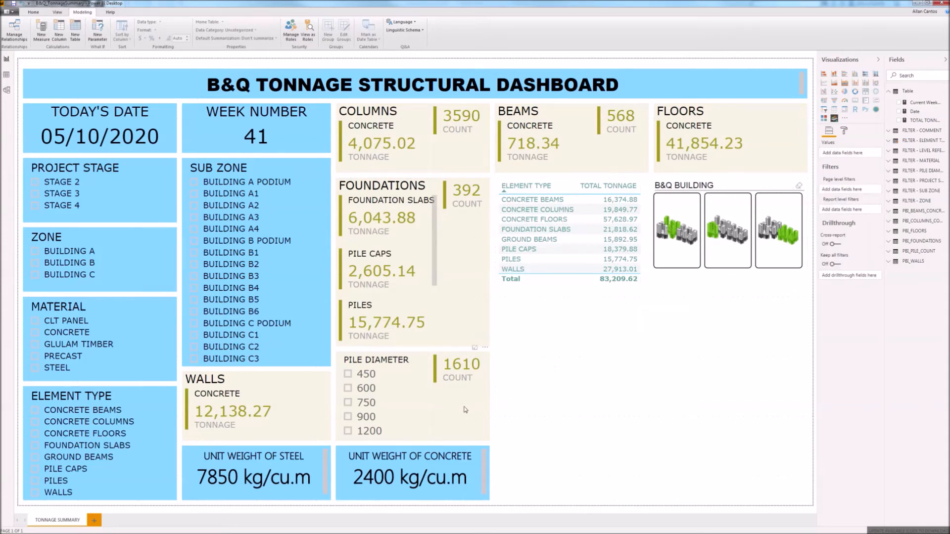
Step: Duplicate the COUNT visual beside PILE DIAMETER and place the copy directly below the element type table
left_click(463, 417)
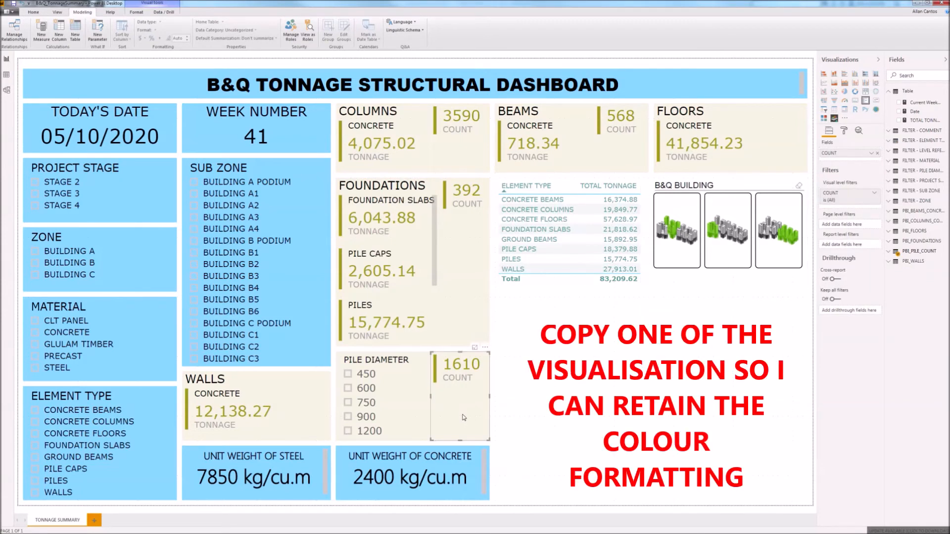
key("ctrl+c")
key("ctrl+v")
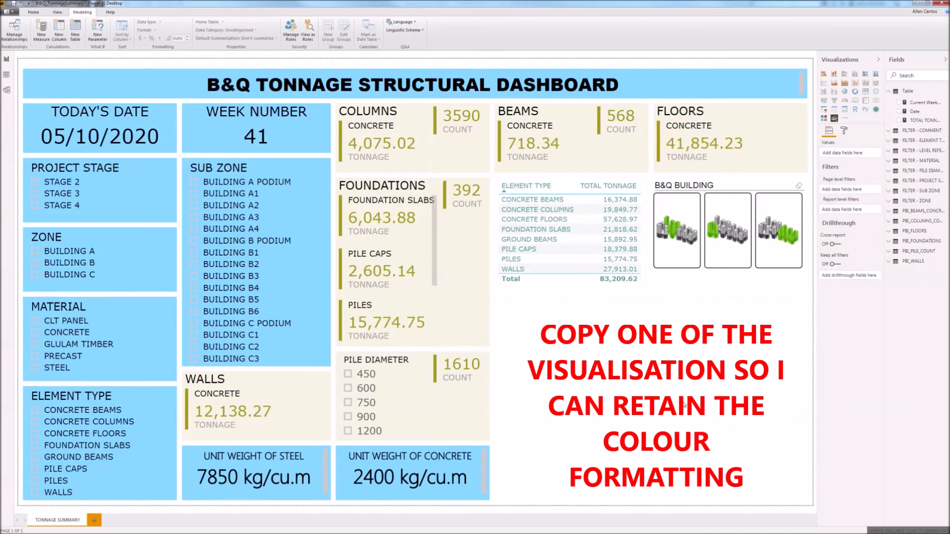
left_click_drag(490, 416, 555, 349)
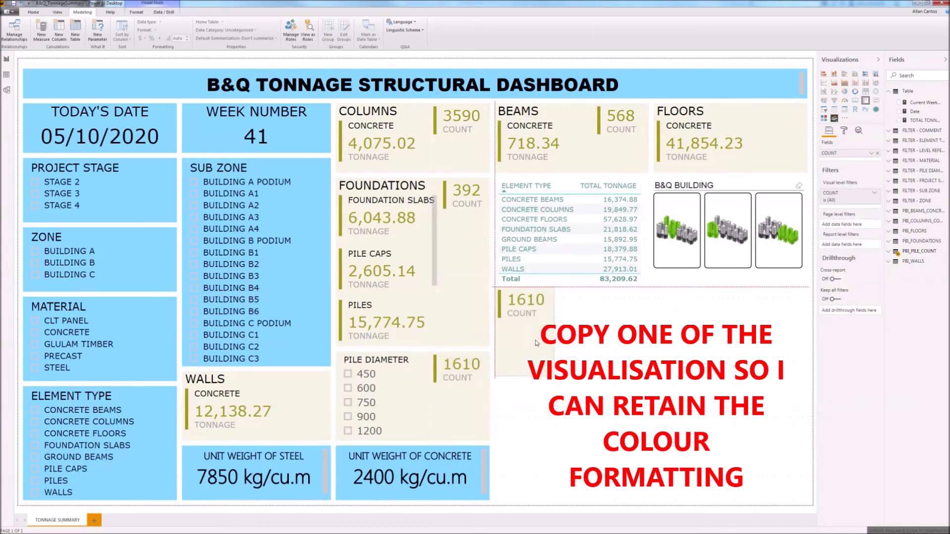
Step: Stretch the copied COUNT visual to fill the empty area below the table and B&Q BUILDING slicer, and change it to a Card
left_click_drag(554, 341, 808, 343)
left_click(652, 389)
left_click(658, 380)
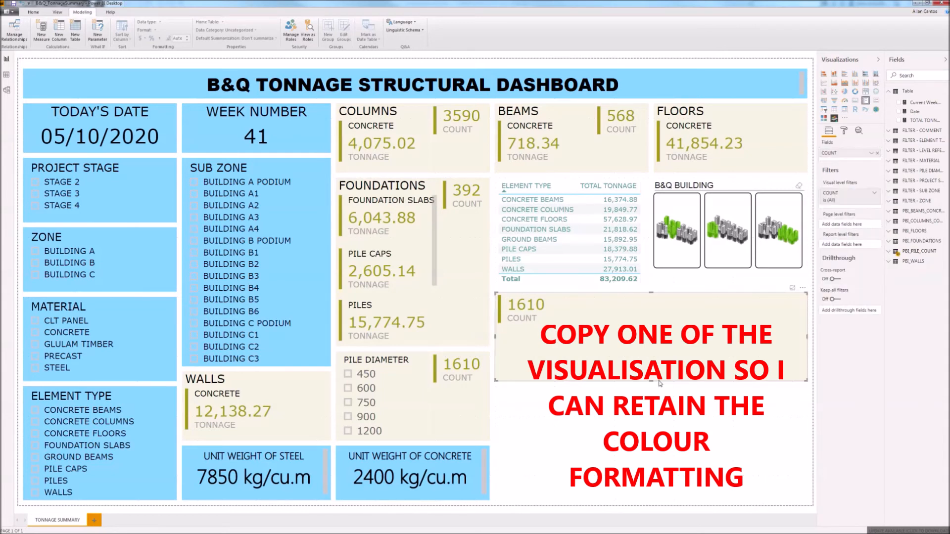
left_click_drag(653, 382, 654, 500)
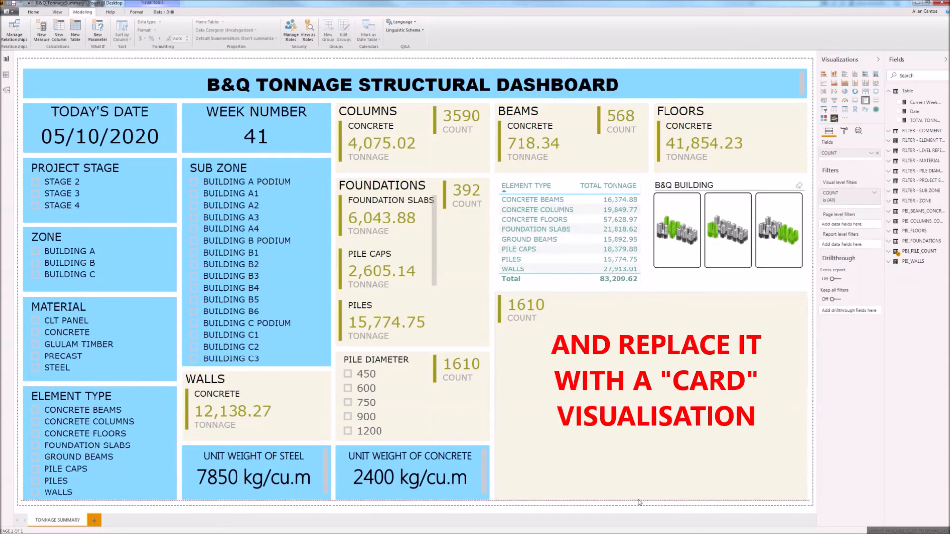
left_click(855, 103)
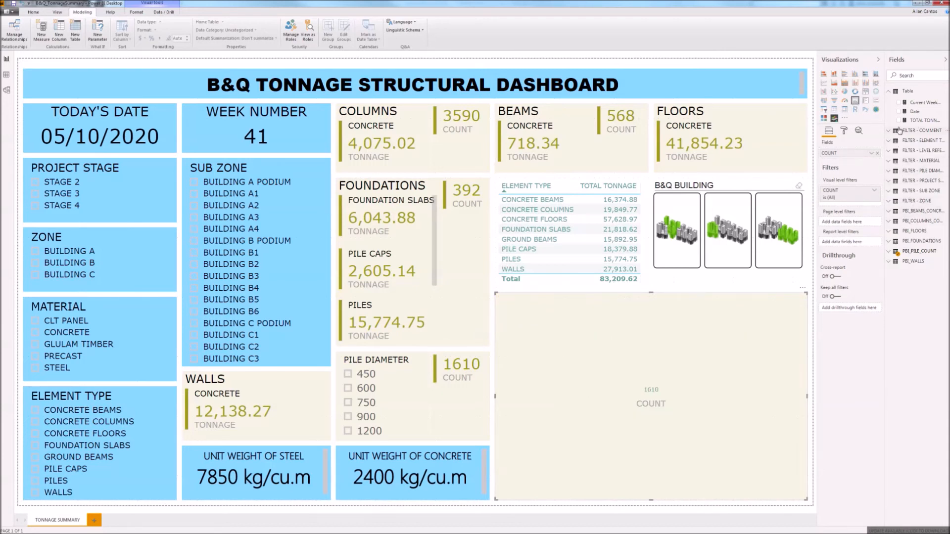
Step: Replace the large card's COUNT field with TOTAL TONNAGE and set its category label to 25 pt black text
left_click_drag(922, 120, 852, 155)
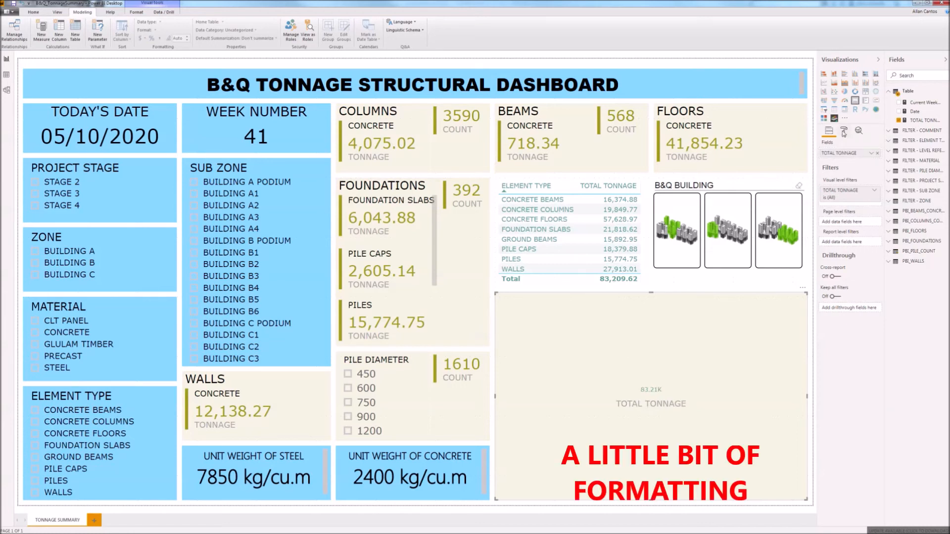
left_click(844, 131)
left_click(822, 173)
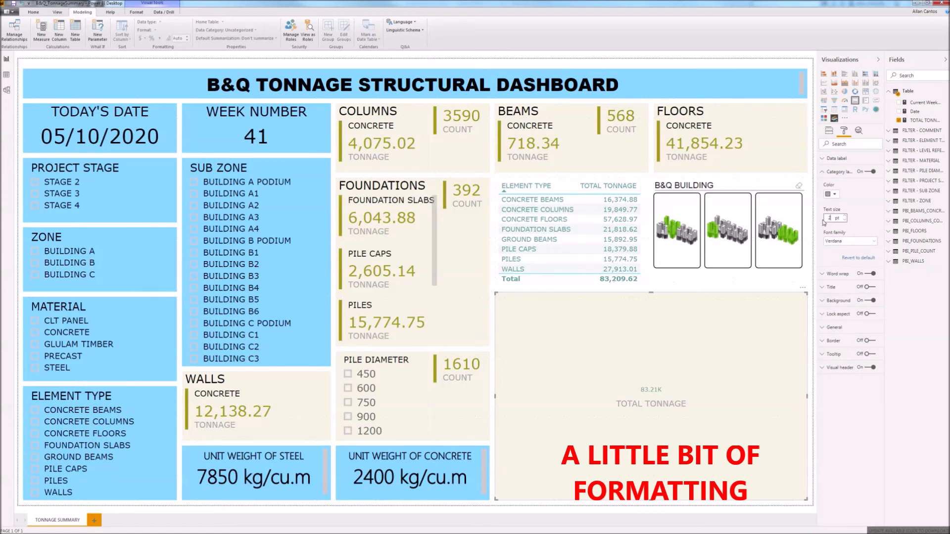
type("25")
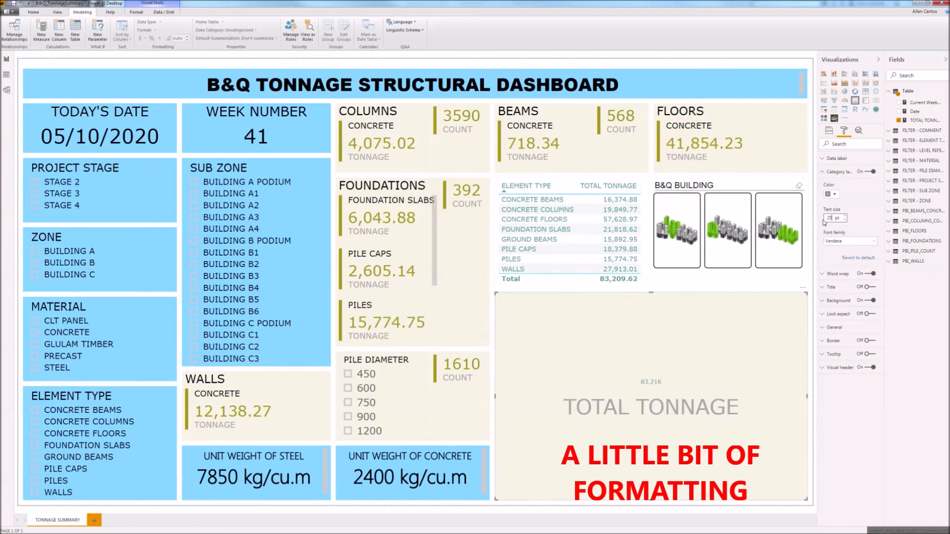
left_click(834, 194)
left_click(831, 199)
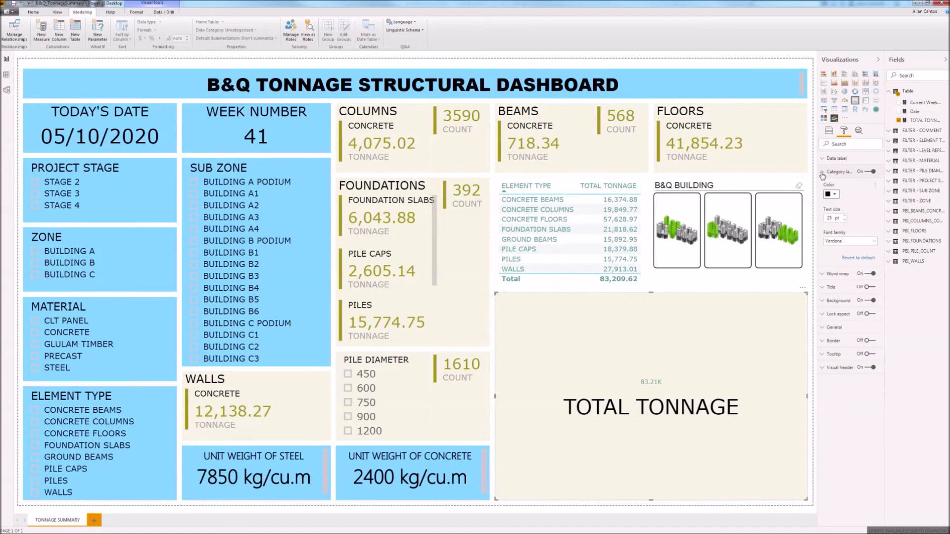
left_click(824, 172)
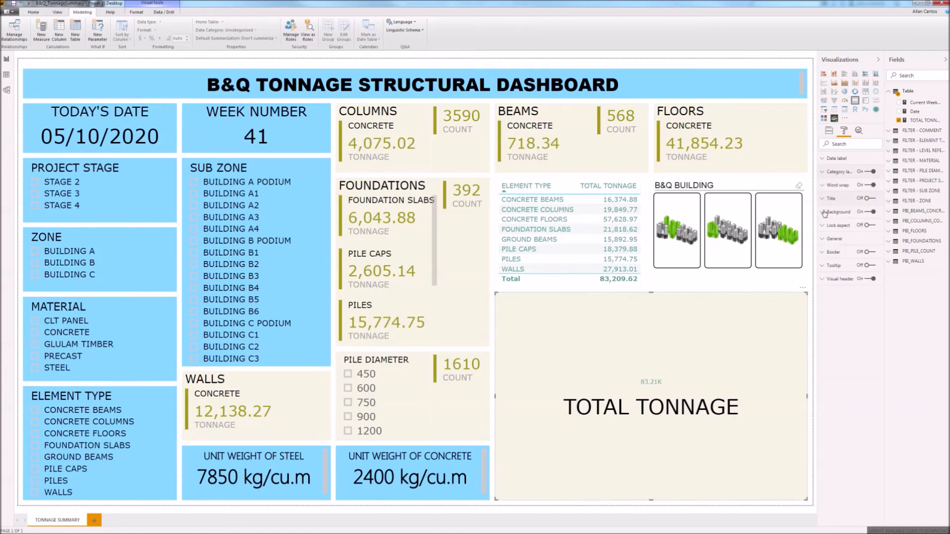
Step: Set the TOTAL TONNAGE card's data label to 40 pt text with display units of None
left_click(824, 159)
double_click(830, 250)
type("40")
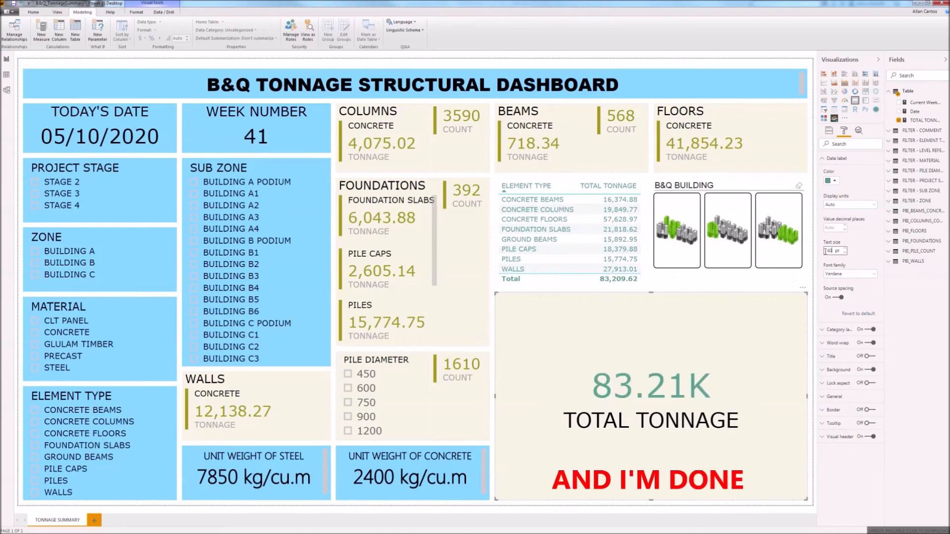
left_click(872, 205)
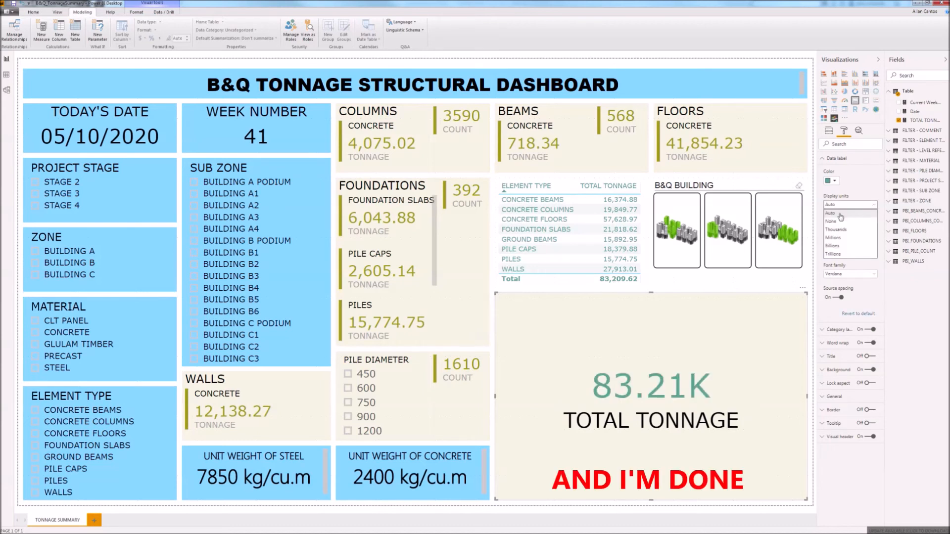
left_click(837, 222)
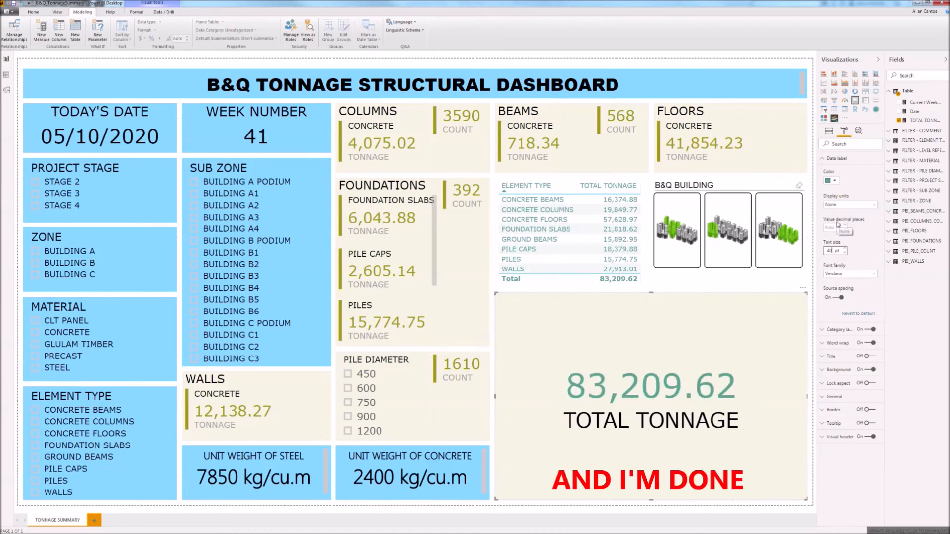
left_click(812, 434)
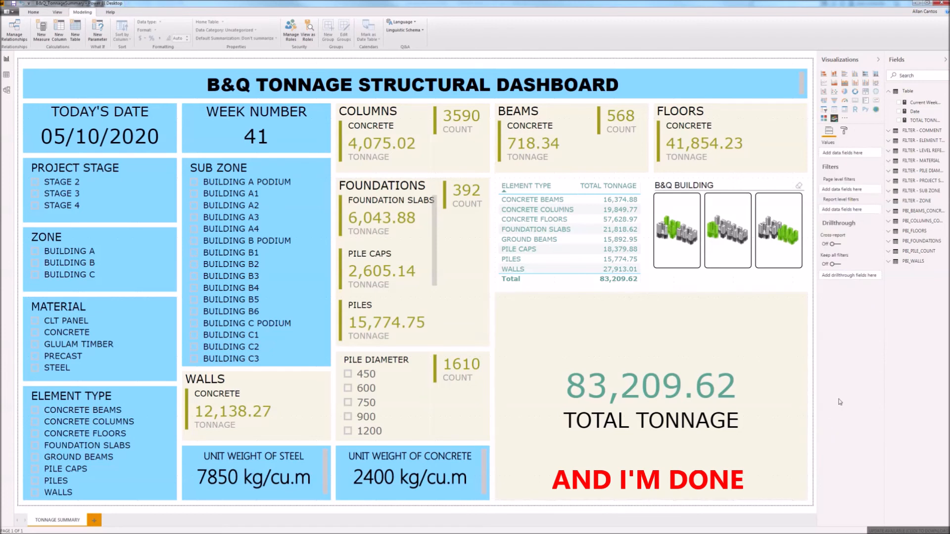
Step: Test the dashboard by filtering ZONE to BUILDING A, BUILDING B and BUILDING C in turn
left_click(35, 252)
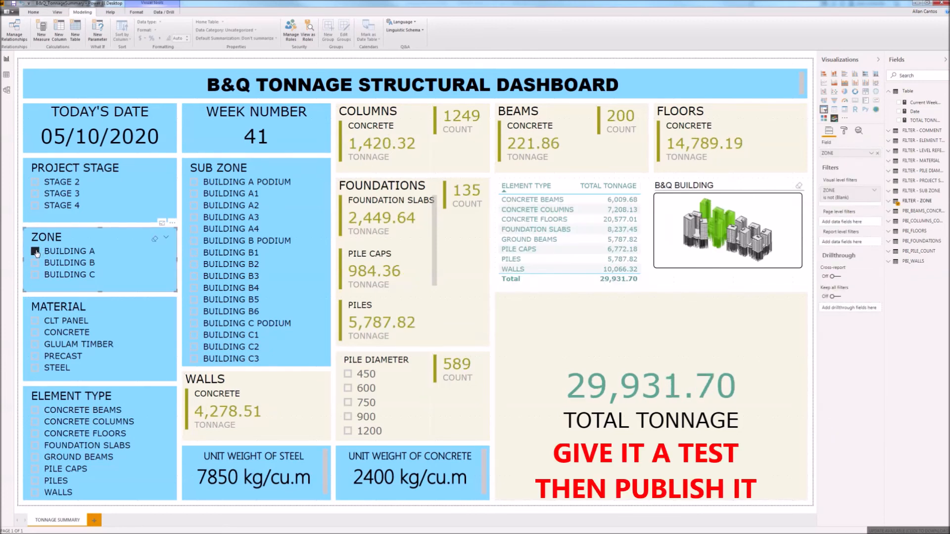
left_click(34, 263)
left_click(35, 276)
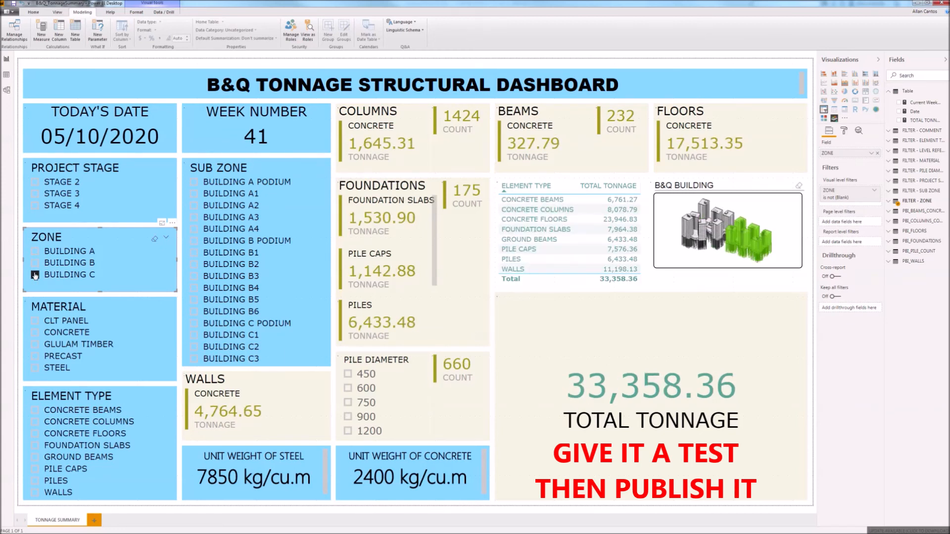
left_click(814, 449)
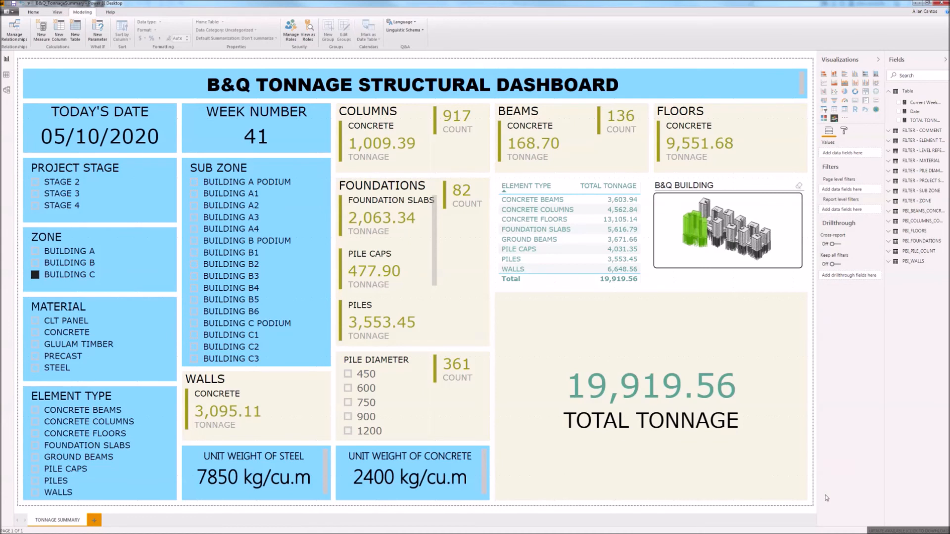